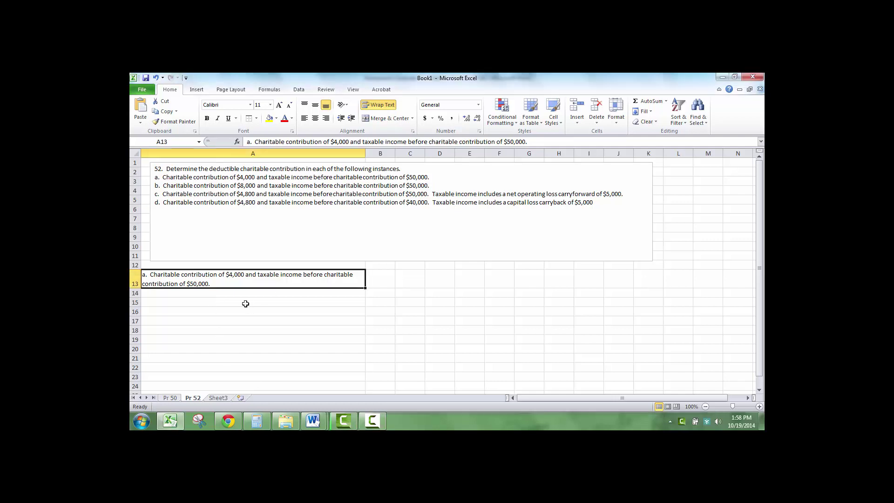
Step: Enter 'Taxable income before charity contribution' with 50000 in row 15, formatted as currency
left_click(245, 304)
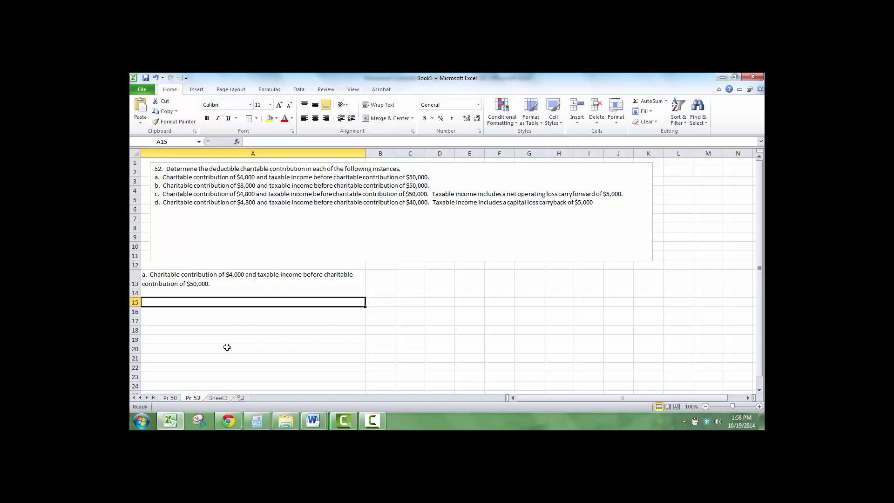
type("Taxa")
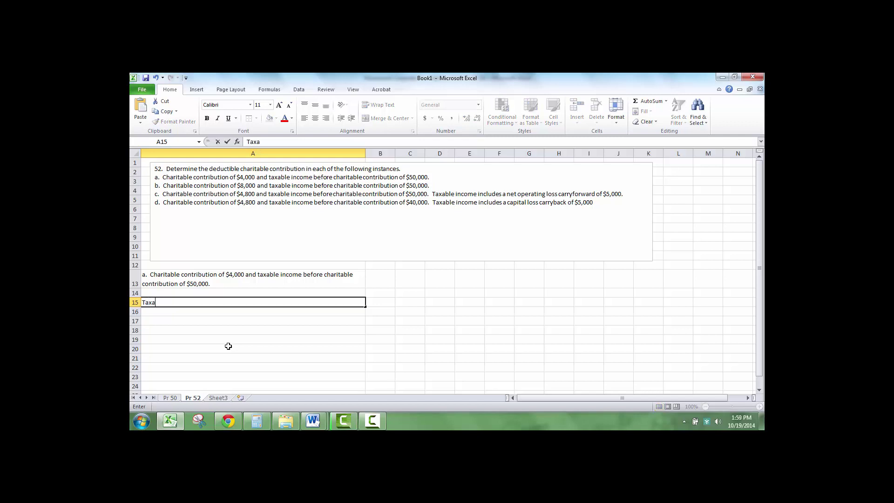
type("ab")
key("BackSpace")
key("BackSpace")
type("ble income before charity")
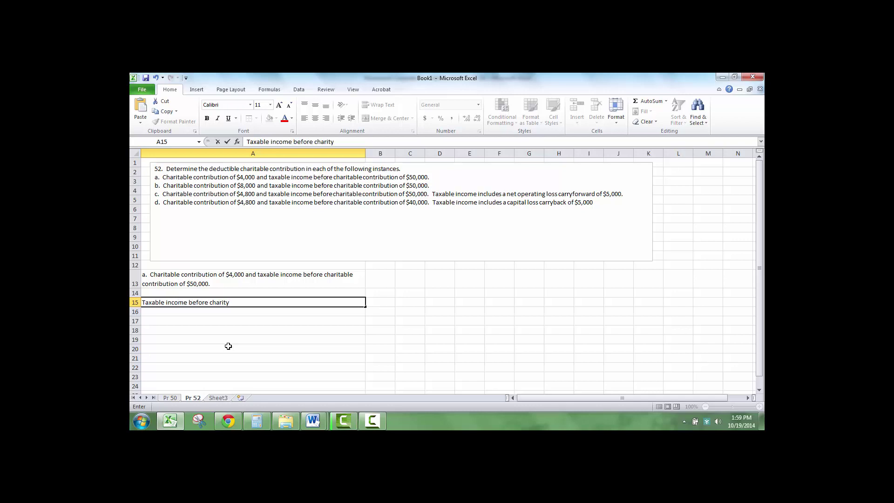
type(" contr")
key("BackSpace")
key("BackSpace")
type("ntribution")
key("Tab")
type("50000")
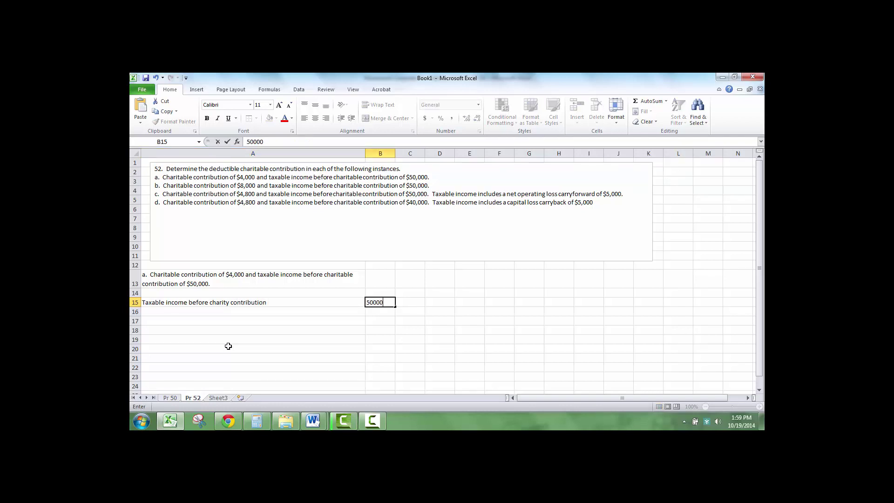
key("Return")
key("Tab")
left_click(380, 302)
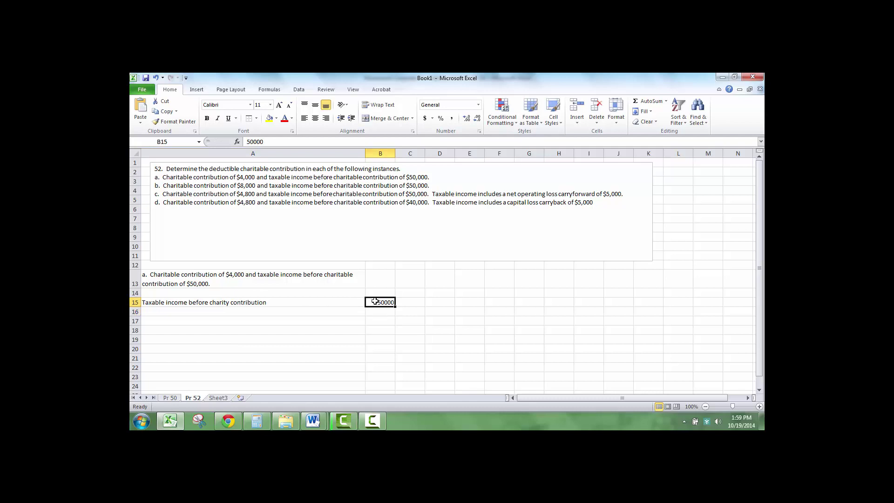
left_click(425, 118)
Step: Add a 'Charitable contribution limit' row computing 10% of taxable income with =.1*B15
left_click(273, 310)
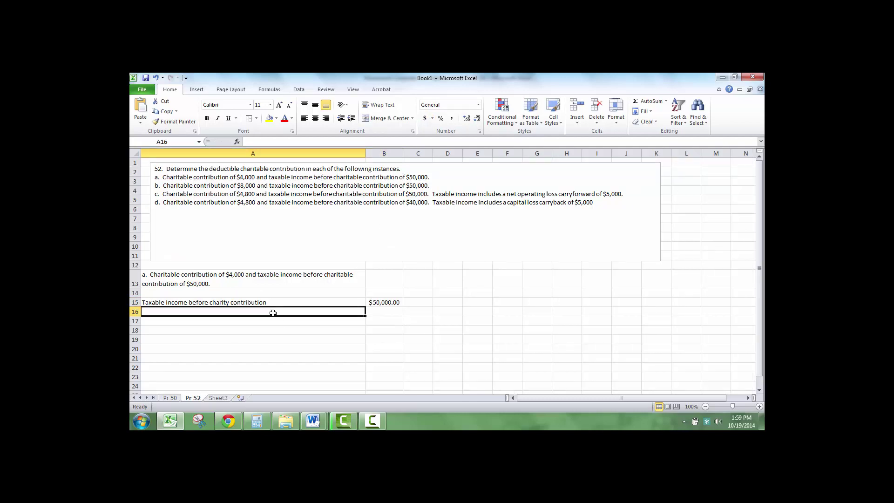
type("Charitable ")
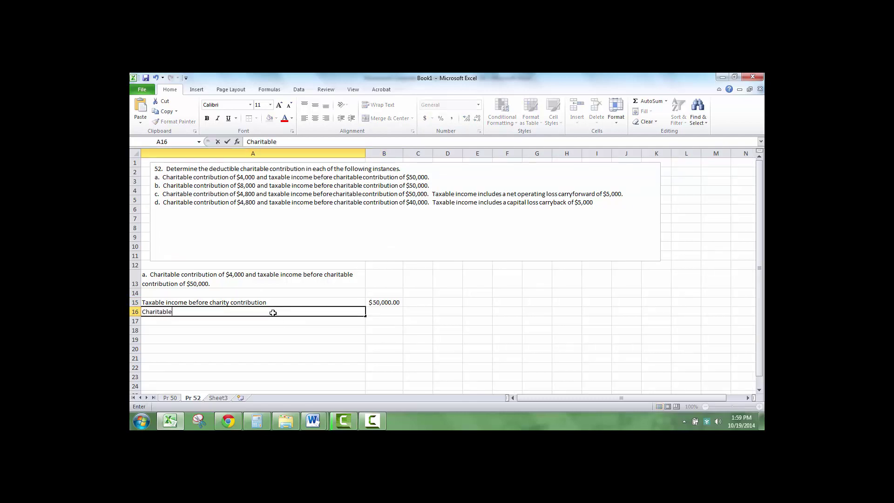
type("Coint")
key("BackSpace")
key("BackSpace")
key("BackSpace")
key("BackSpace")
type("ntributio")
key("BackSpace")
key("BackSpace")
key("BackSpace")
key("BackSpace")
key("BackSpace")
key("BackSpace")
key("BackSpace")
key("BackSpace")
type("tritbu")
key("BackSpace")
key("BackSpace")
type("bution limit")
key("Tab")
type("=")
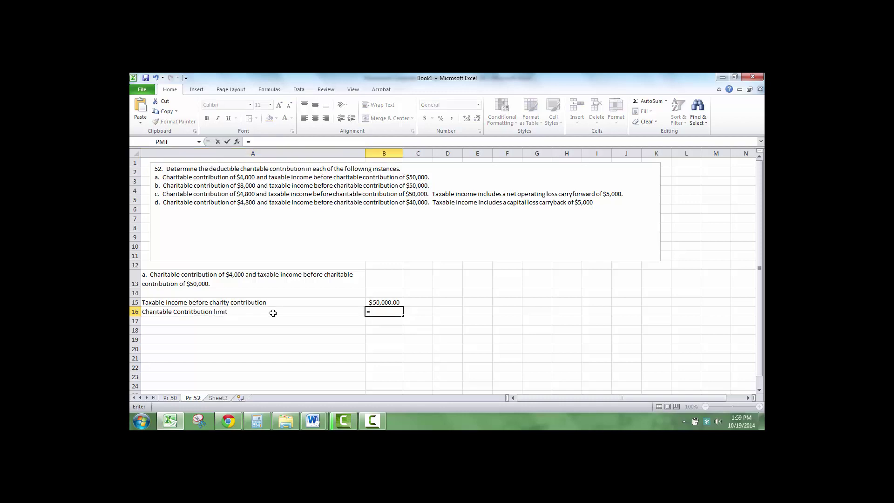
type(".1*")
left_click(383, 300)
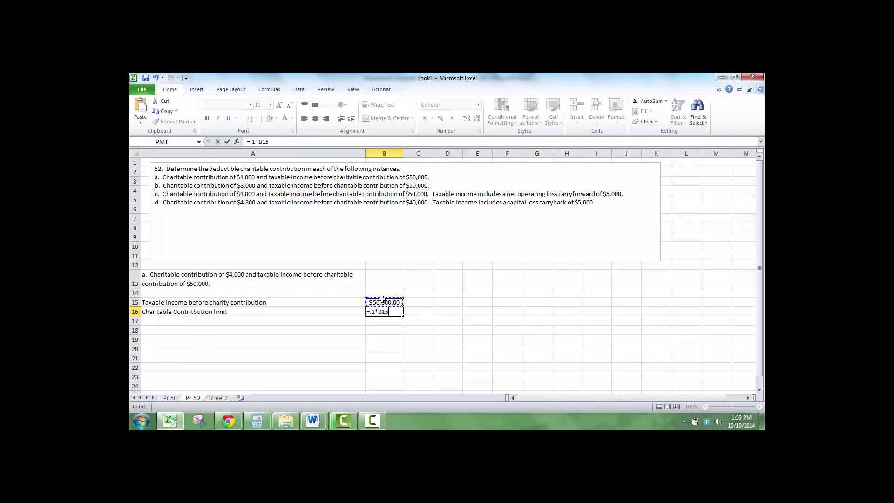
key("Return")
Step: Add a 'Charitable contribution deduction' row with an amount of 4000
left_click(260, 320)
type("Charit")
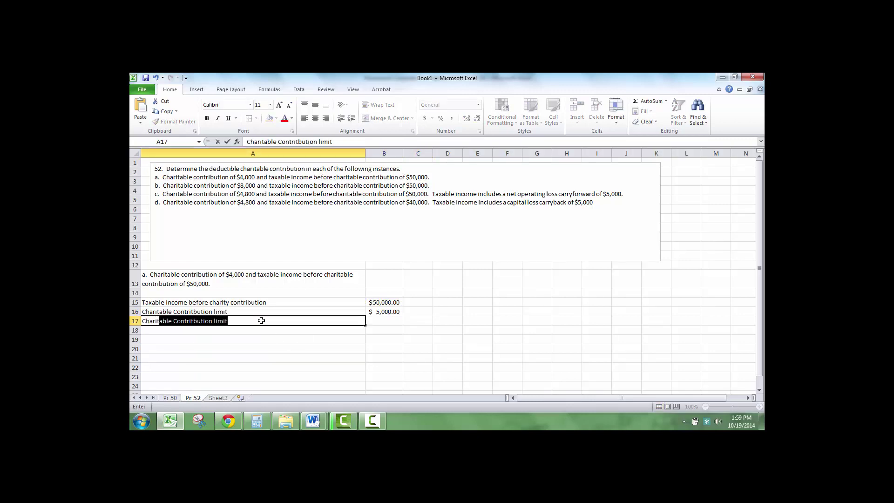
type("able contribut")
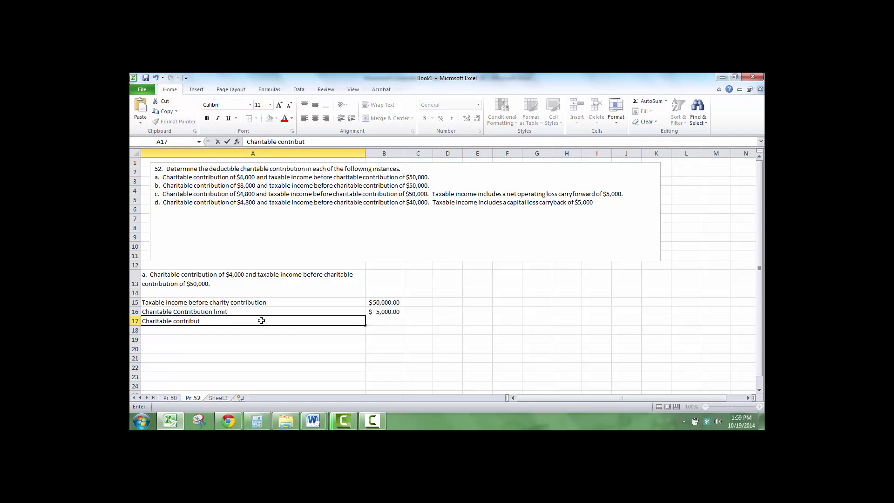
type("ion dedcution")
key("Tab")
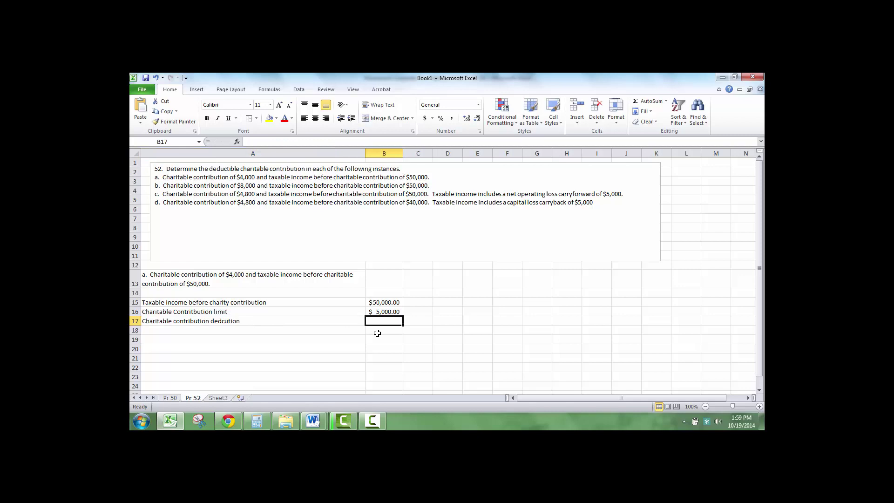
type("4000")
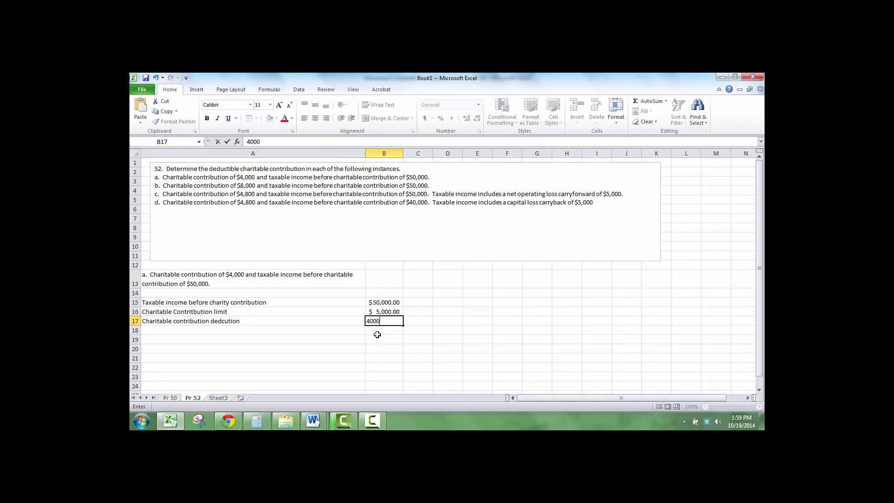
key("Tab")
key("Left")
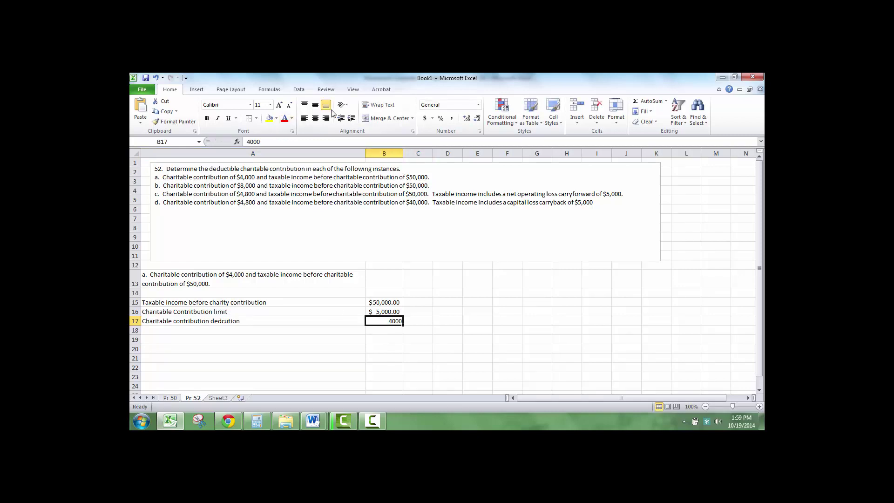
Step: Format part a's deduction as currency, then paste part b's question into A19 with wrap text
left_click(424, 118)
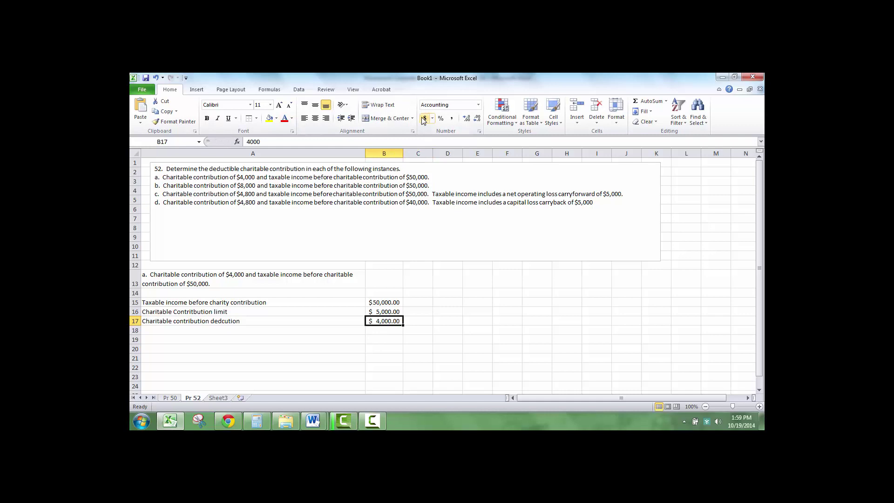
left_click(235, 340)
left_click_drag(431, 186, 155, 185)
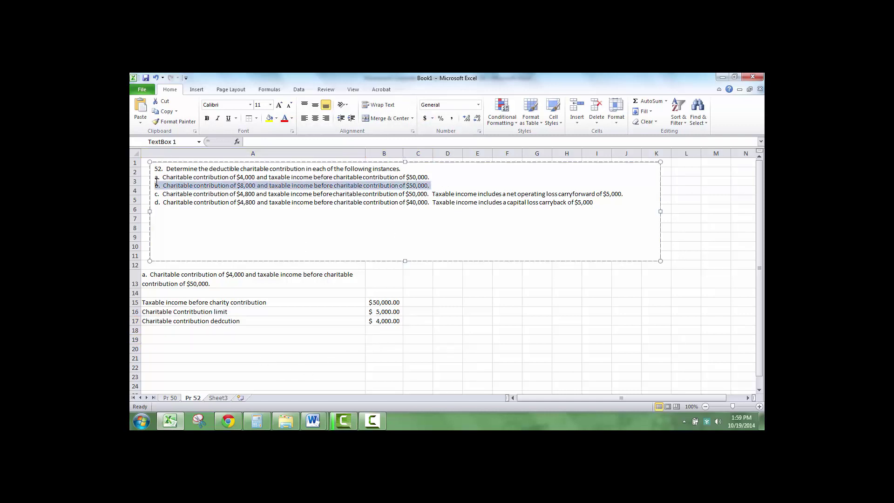
key("ctrl+c")
left_click(179, 341)
key("ctrl+v")
right_click(180, 342)
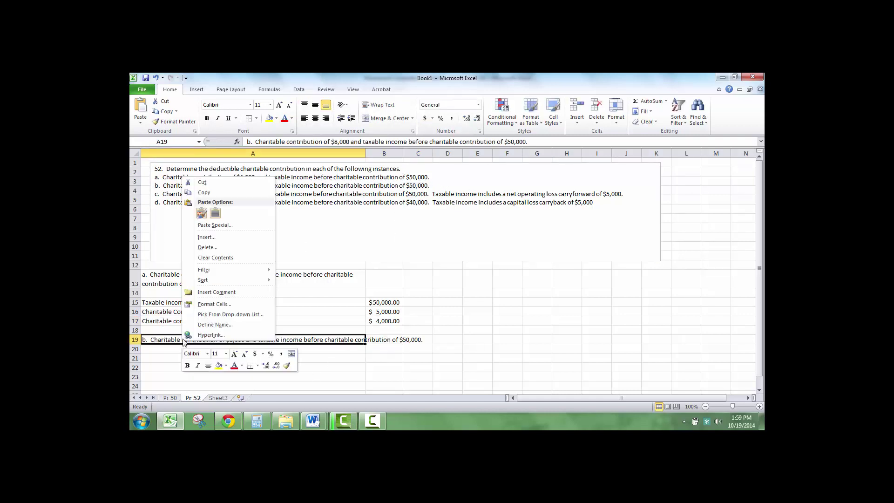
left_click(212, 305)
left_click(158, 289)
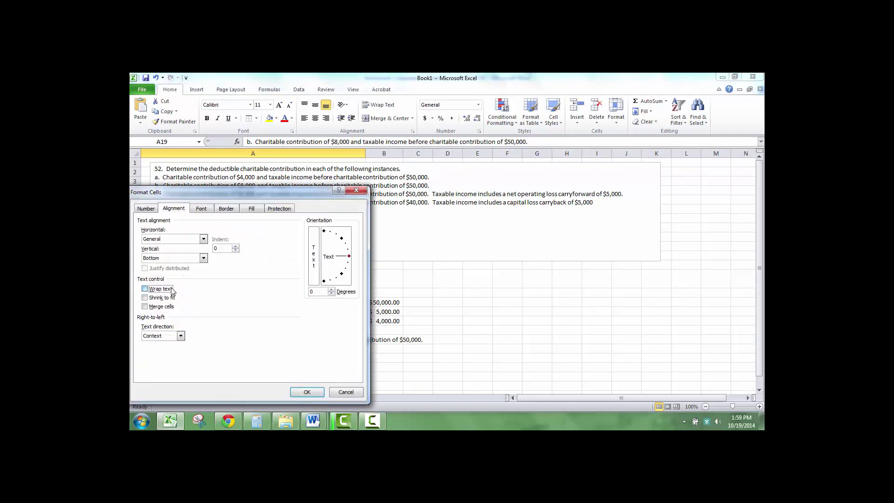
left_click(313, 394)
Step: Enter 'Taxable income before charitable deduction' with 50000 for part b
left_click(245, 358)
left_click(247, 366)
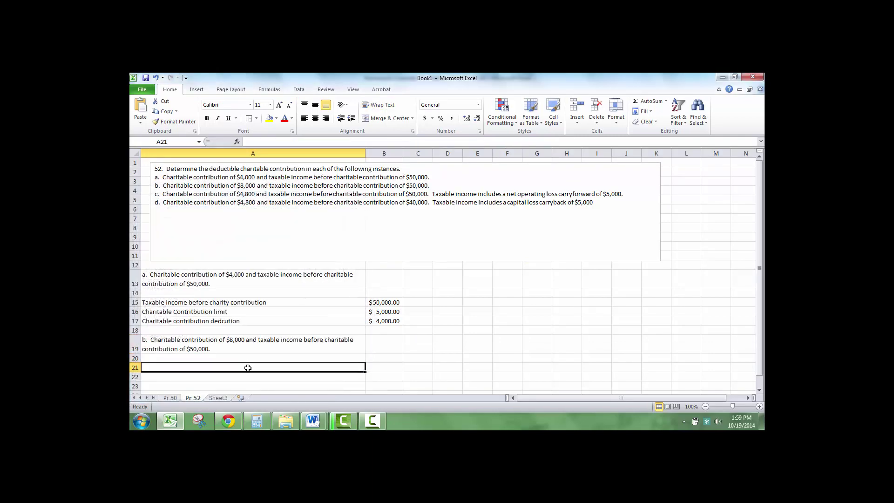
type("CTax")
key("BackSpace")
key("BackSpace")
key("BackSpace")
type("Taxabl")
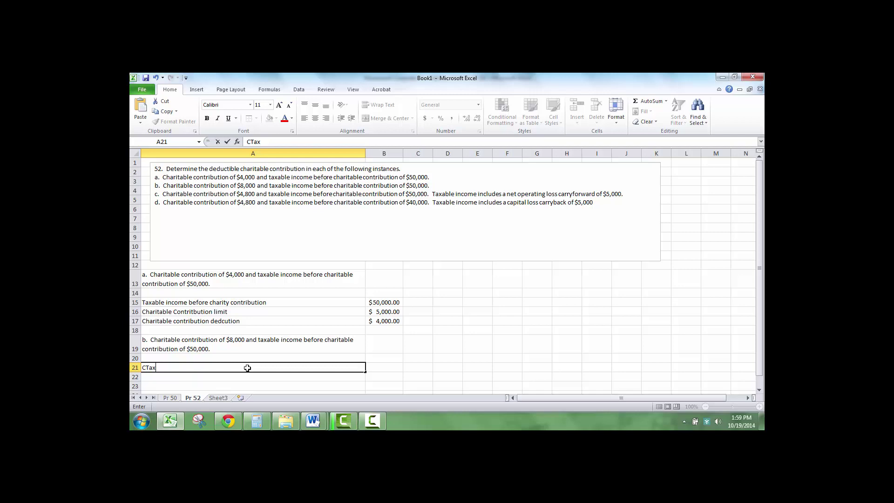
key("BackSpace")
key("BackSpace")
key("BackSpace")
key("BackSpace")
key("BackSpace")
key("BackSpace")
type("Taxable income")
key("BackSpace")
key("BackSpace")
key("BackSpace")
type("ome before c")
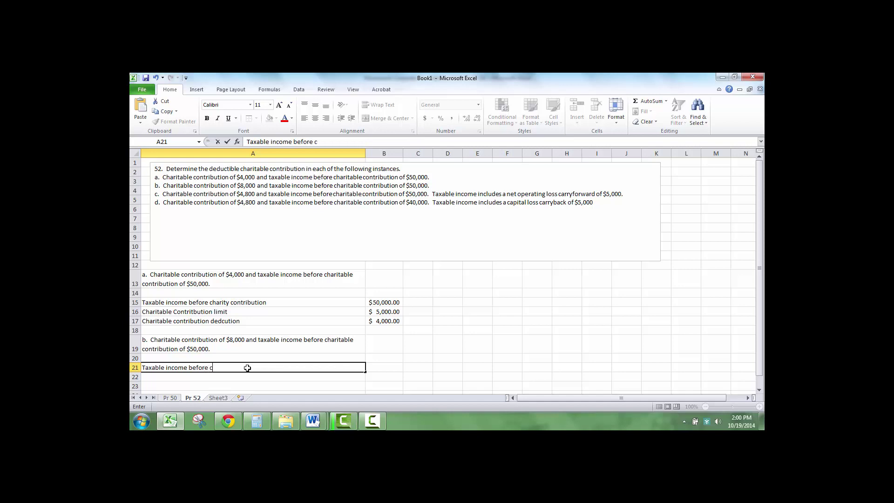
type("hairitable deduction")
key("Tab")
type("50000")
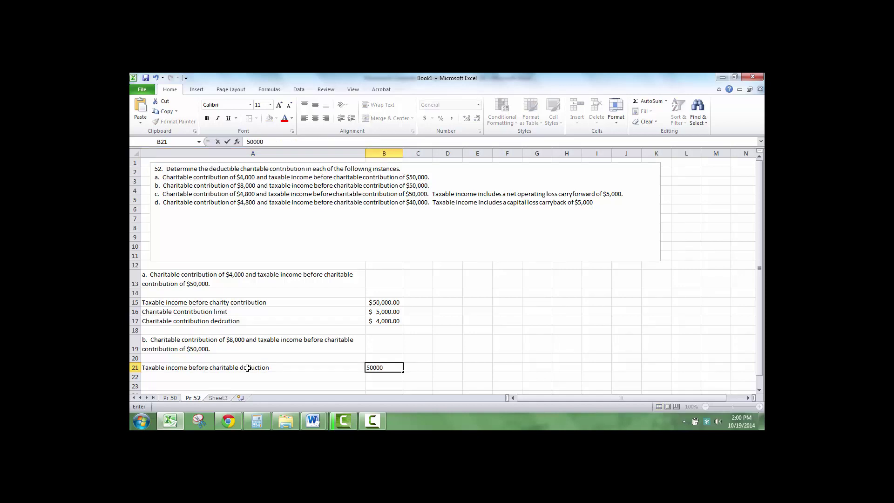
key("Return")
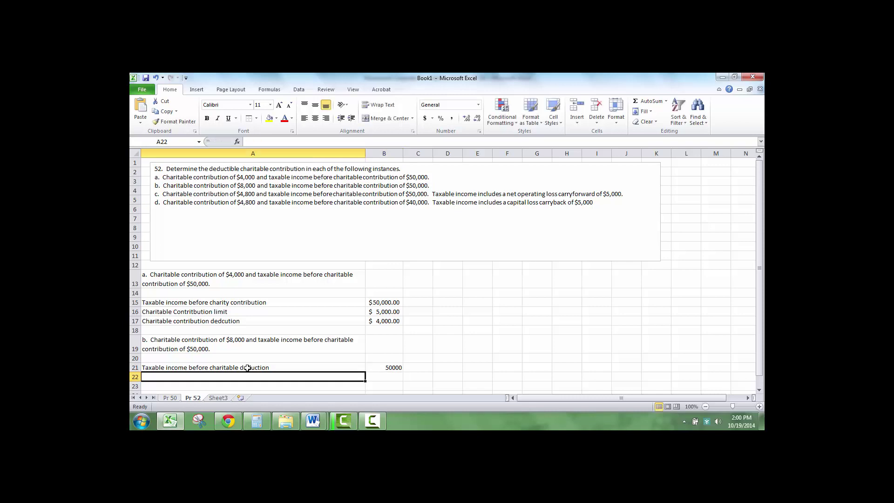
Step: Add a 'Charitable deduction limit' row with =B21*10%, formatting both part b amounts as currency
type("Cahr")
key("BackSpace")
key("BackSpace")
key("BackSpace")
type("har")
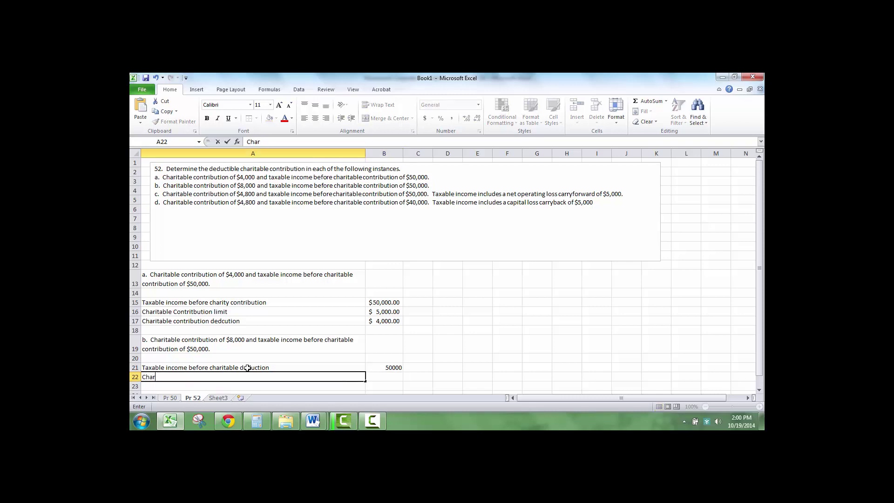
type("taible deduction limit")
key("Tab")
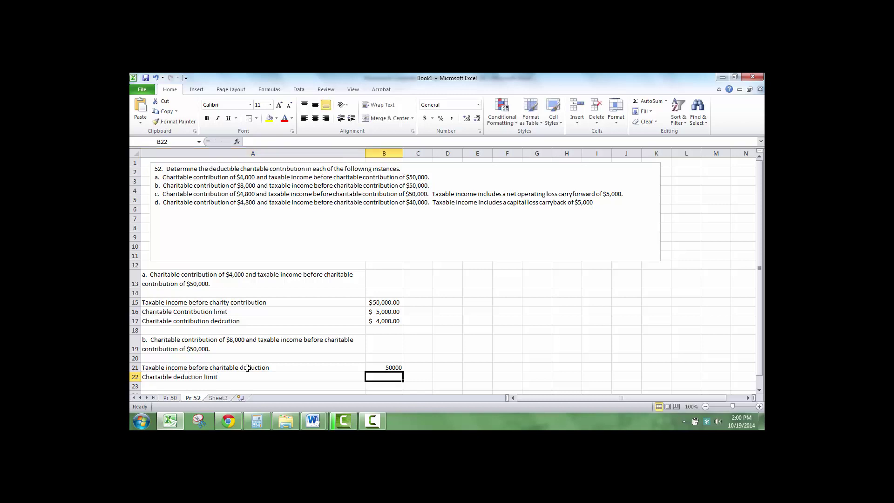
type("=")
left_click(378, 368)
type("*10%")
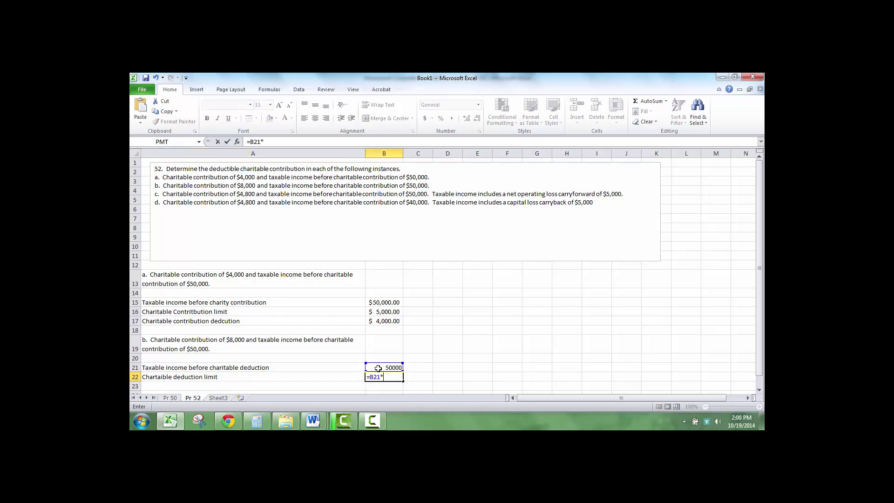
key("Return")
left_click(371, 367)
left_click_drag(371, 368, 382, 377)
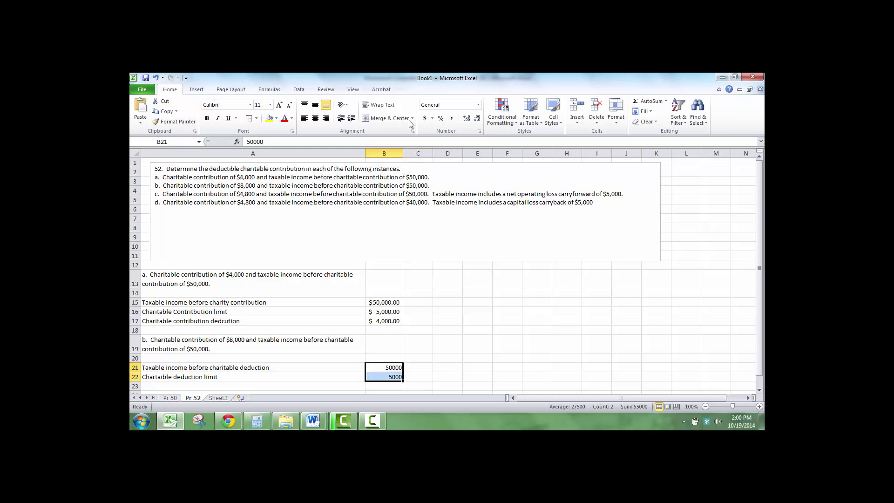
left_click(425, 118)
Step: Label row 23 'Chartaible contribution' and enter the 8,000 contribution amount
scroll(253, 354, "down", 1)
left_click(252, 354)
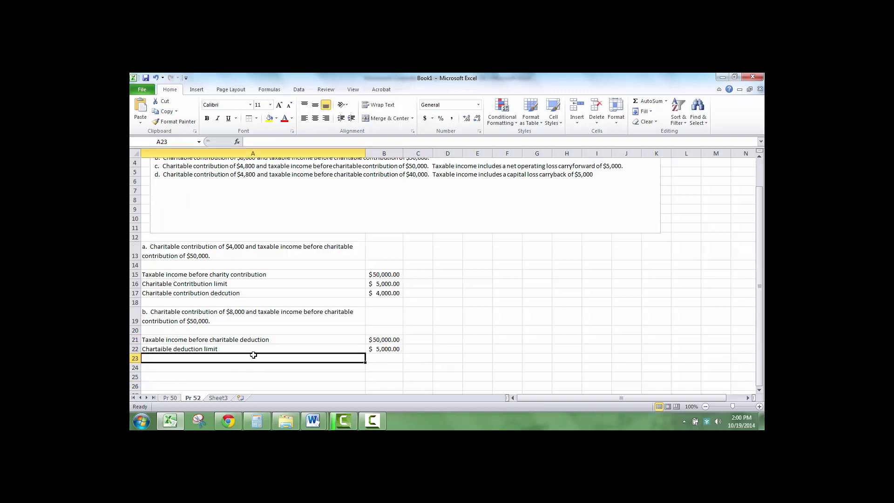
type("Carita")
key("BackSpace")
key("BackSpace")
key("BackSpace")
key("BackSpace")
key("BackSpace")
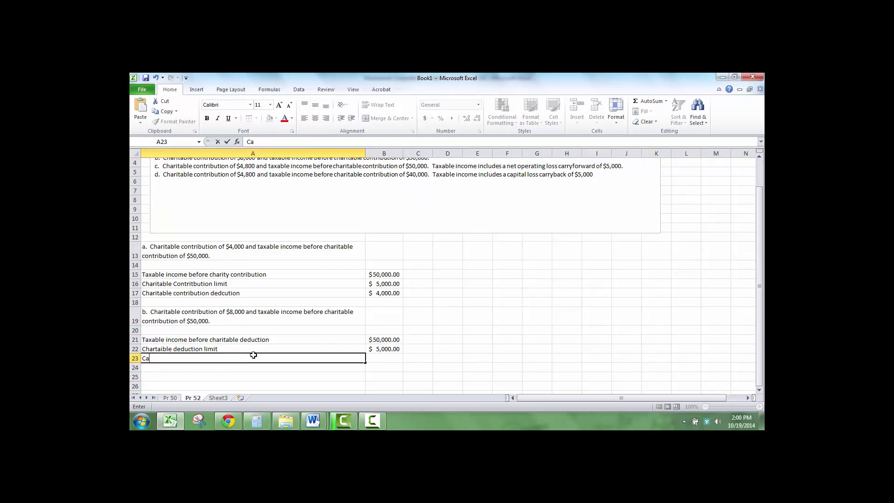
type("har")
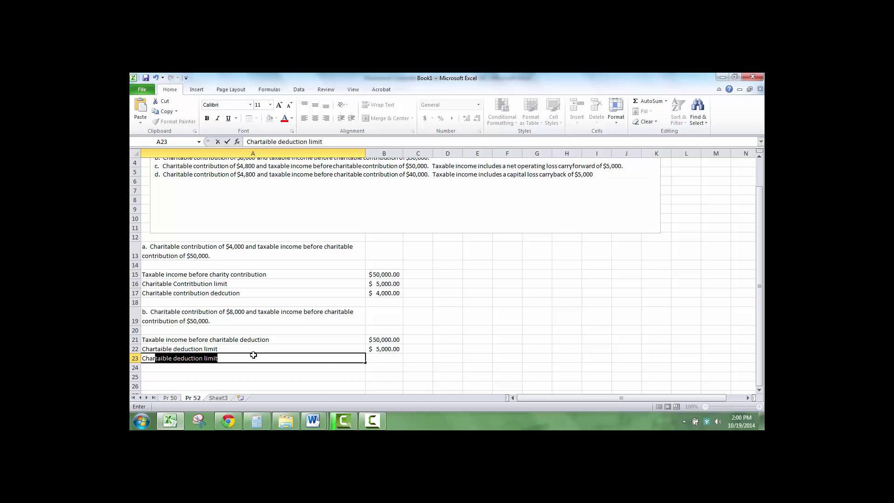
left_click(254, 356)
key("BackSpace")
key("BackSpace")
key("BackSpace")
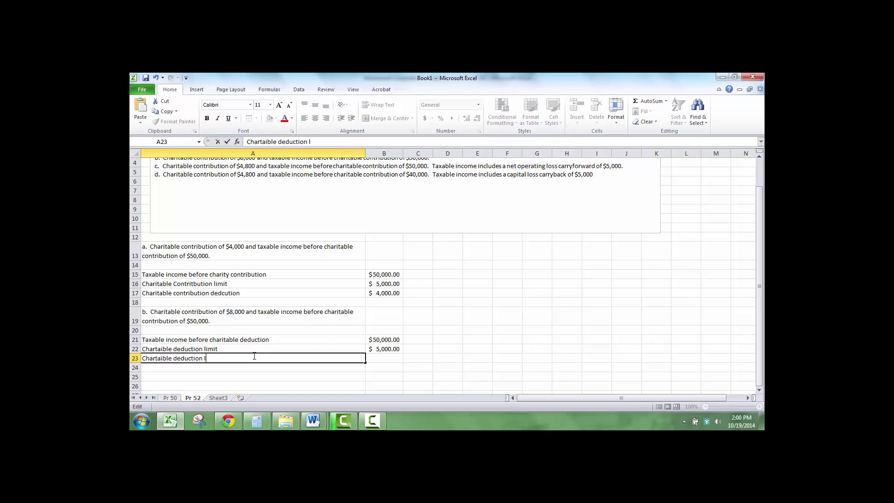
key("Tab")
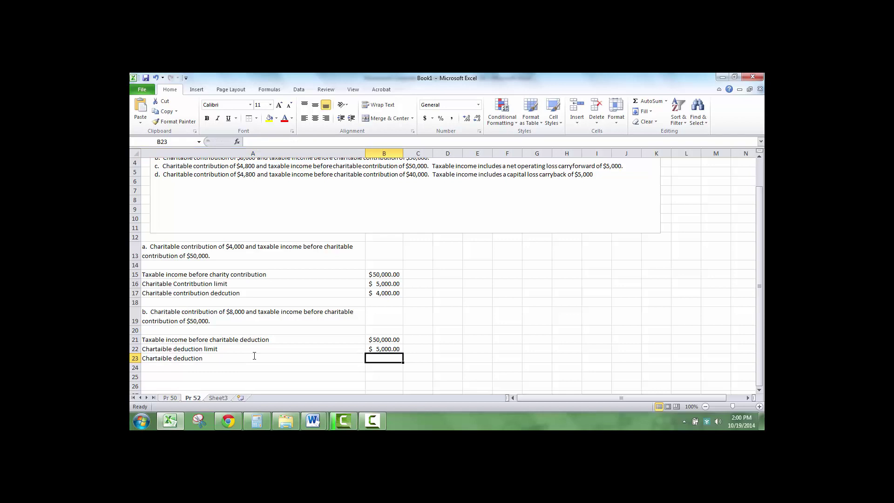
double_click(255, 355)
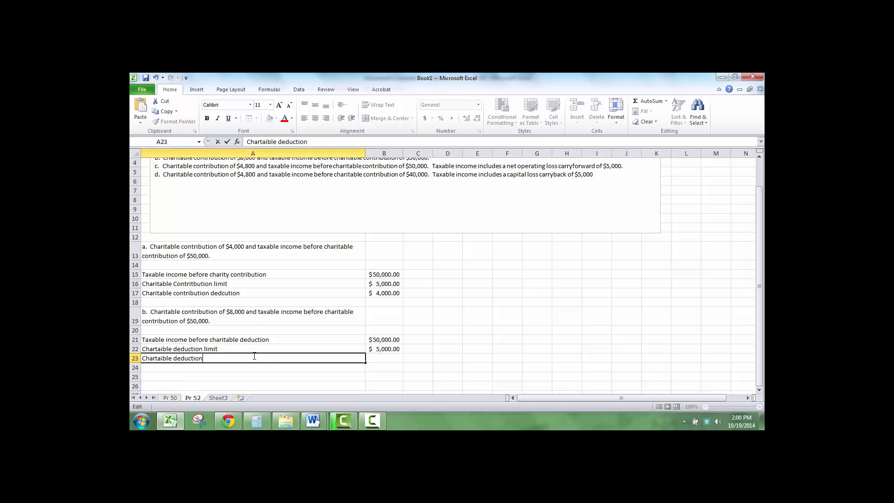
key("BackSpace")
key("BackSpace")
key("BackSpace")
key("BackSpace")
key("BackSpace")
key("BackSpace")
key("BackSpace")
key("BackSpace")
key("BackSpace")
type("contribution")
key("Tab")
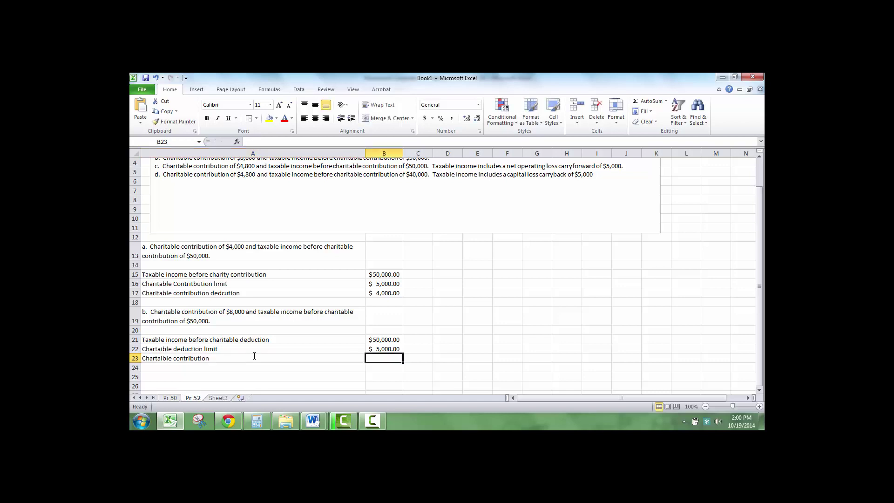
type("8000")
key("Return")
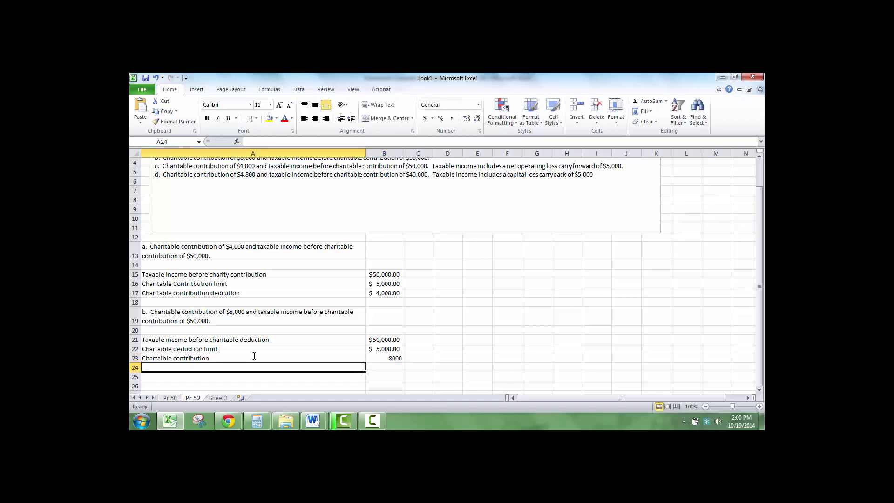
Step: Add a 'Deduction limited to' row equal to =B22 ($5,000), and format the contribution as currency
type("Char")
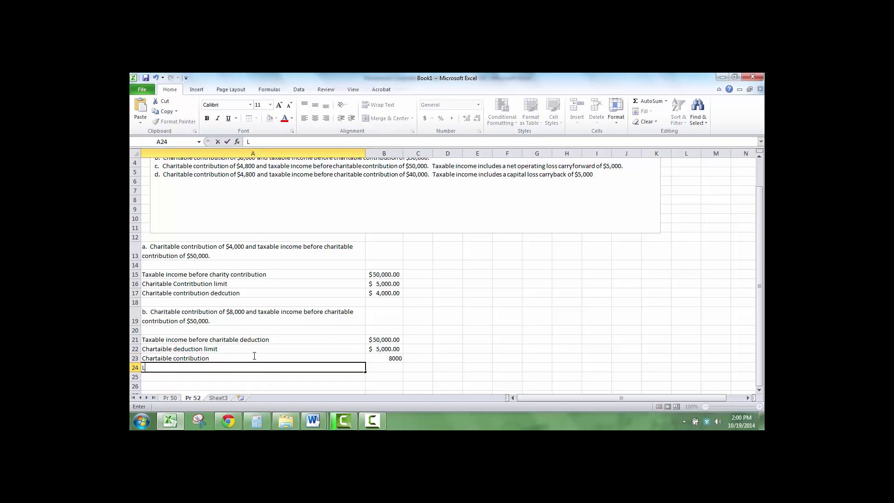
key("BackSpace")
key("BackSpace")
key("BackSpace")
key("BackSpace")
type("Dde")
key("BackSpace")
key("BackSpace")
type("eu")
type("uction limited to")
key("Tab")
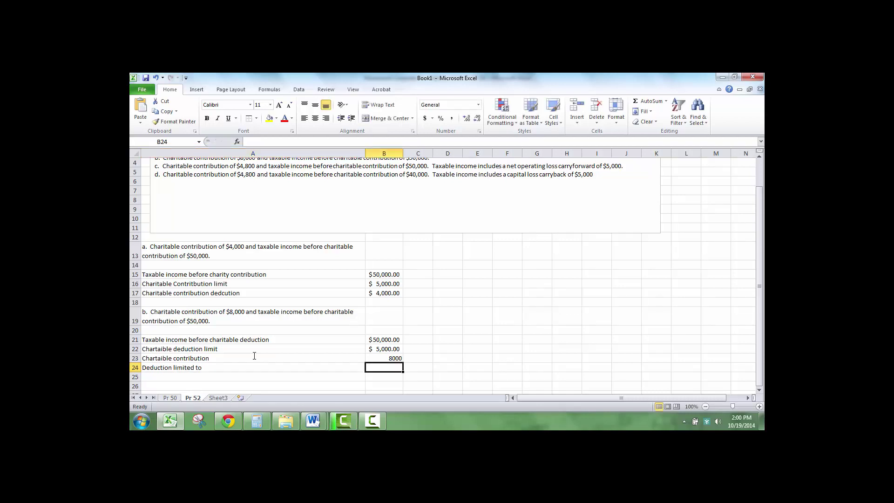
type("=")
left_click(385, 348)
key("Tab")
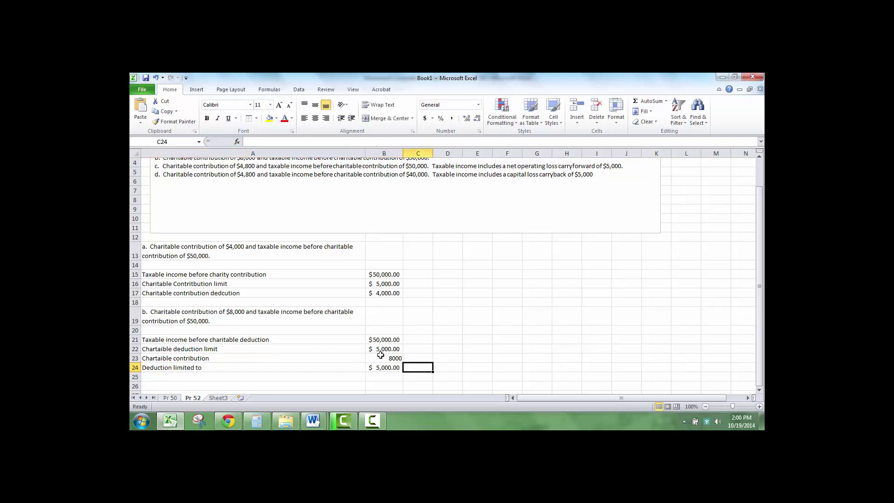
left_click(384, 358)
left_click(424, 118)
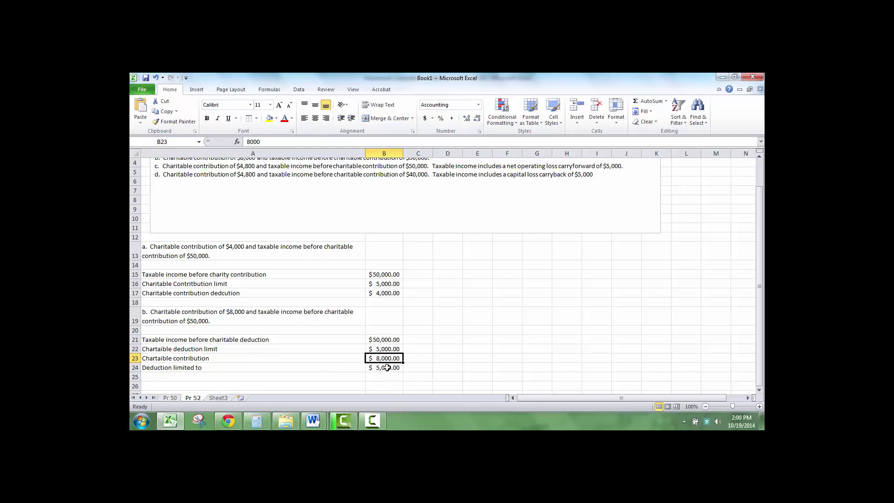
left_click(387, 367)
Step: Copy part c's problem text into A26 and turn on wrap text
scroll(270, 326, "down", 2)
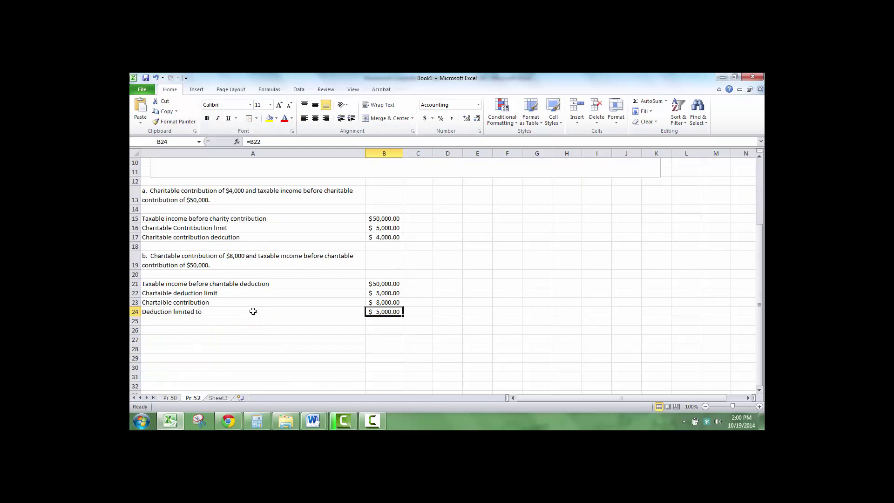
scroll(320, 261, "up", 3)
left_click_drag(634, 195, 154, 193)
key("ctrl+c")
scroll(210, 302, "down", 3)
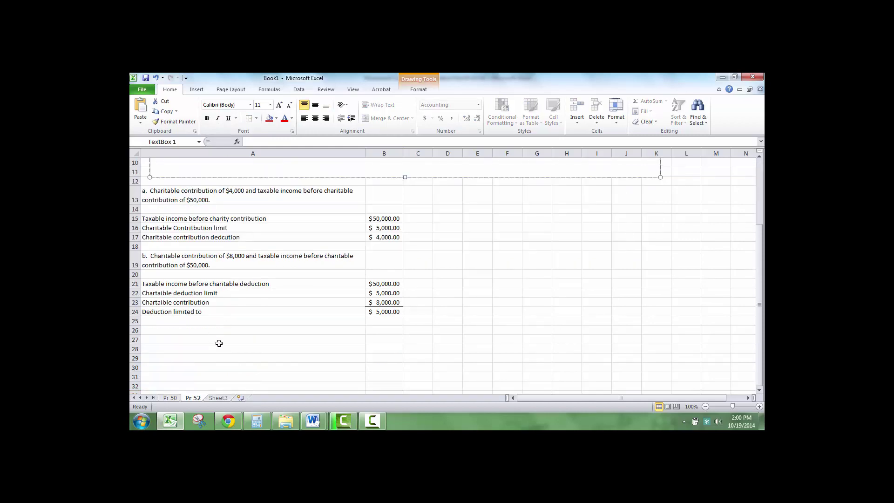
left_click(215, 330)
key("ctrl+v")
right_click(215, 330)
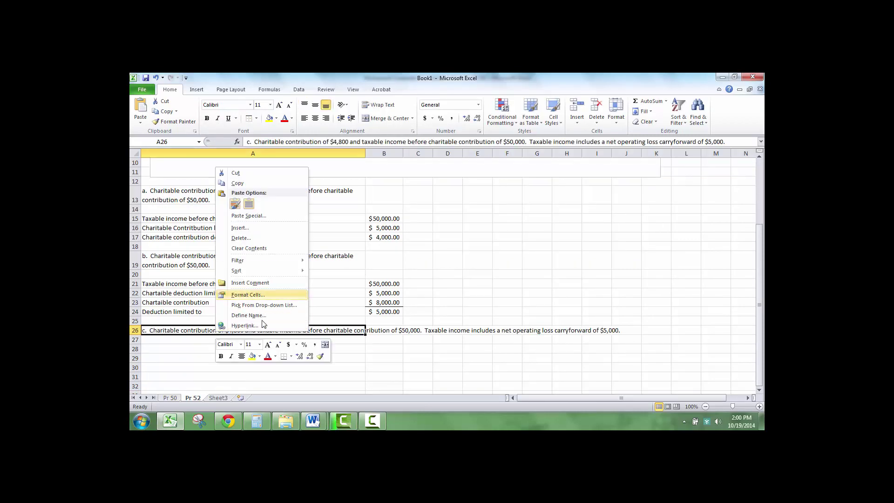
left_click(247, 295)
left_click(158, 281)
left_click(310, 385)
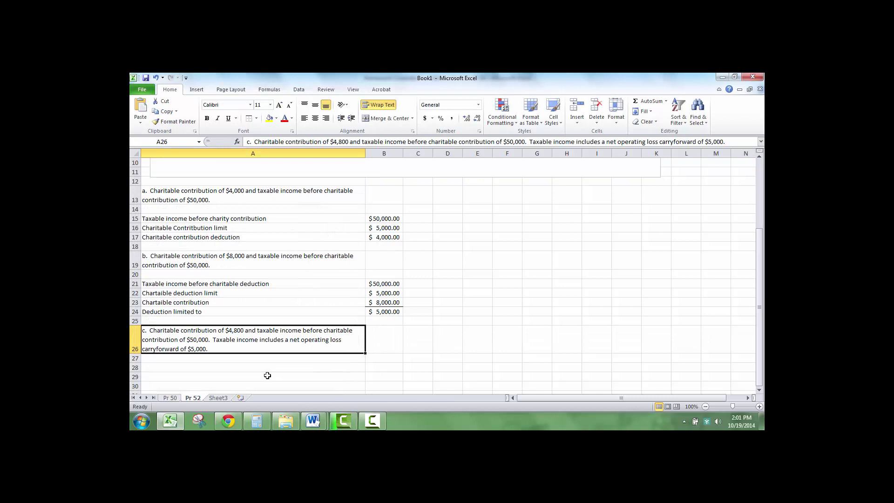
left_click(260, 367)
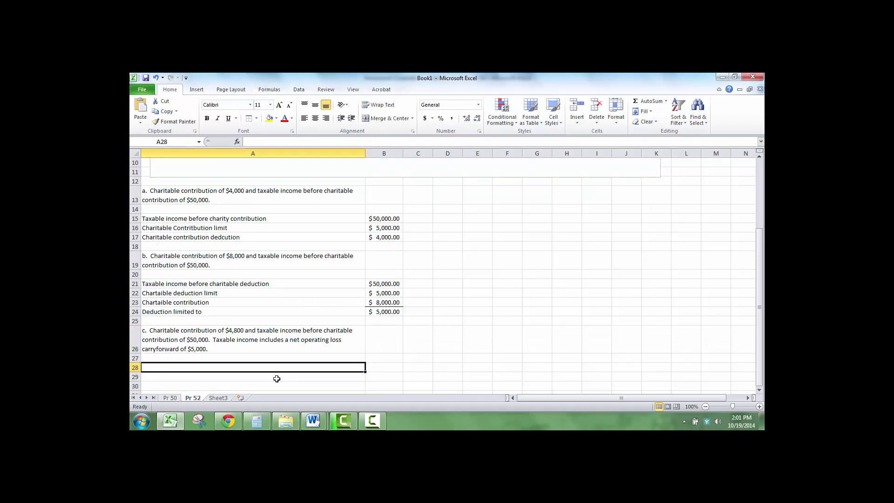
Step: Enter a 'Charitable contribution' row with 4800 under part c
type("Charitable contir")
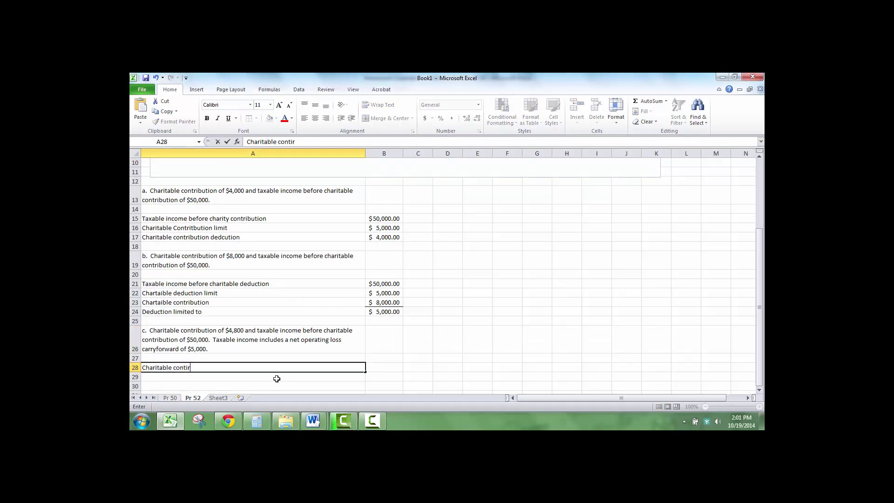
type("bution")
key("Tab")
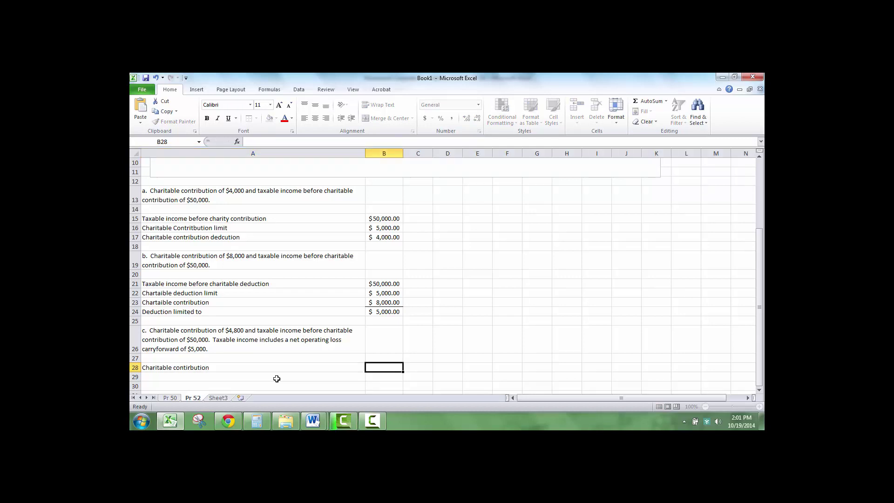
type("4800")
key("Return")
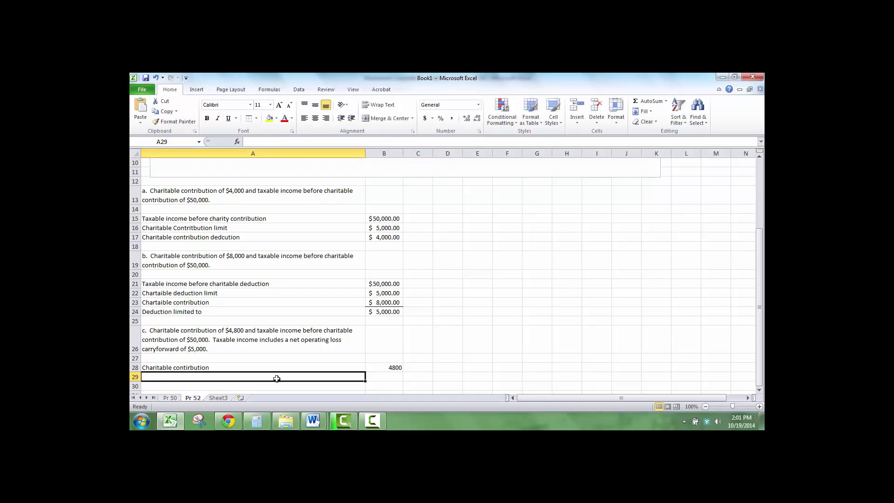
Step: Add 'Taxable income before charitable contribution' with 50000, and apply Accounting format to column B
type("Charitable")
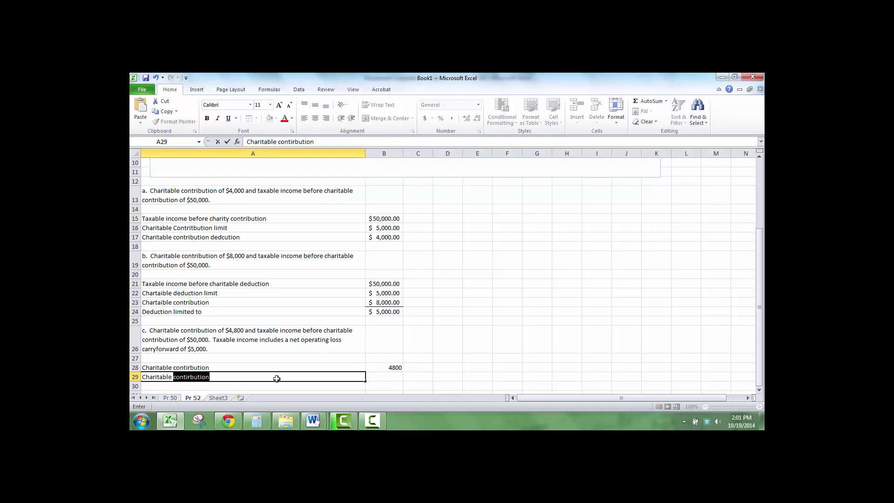
key("BackSpace")
key("BackSpace")
key("BackSpace")
key("BackSpace")
key("BackSpace")
key("BackSpace")
key("BackSpace")
key("BackSpace")
key("BackSpace")
key("BackSpace")
key("BackSpace")
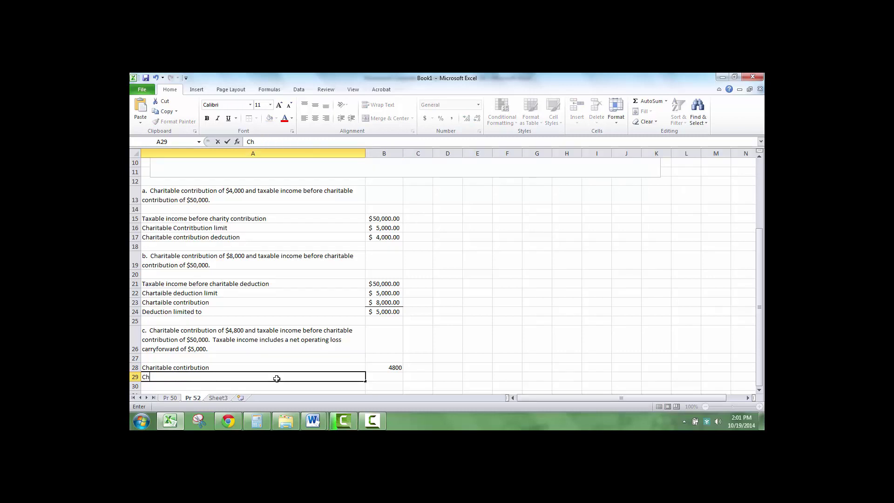
type("Taxable income before cha")
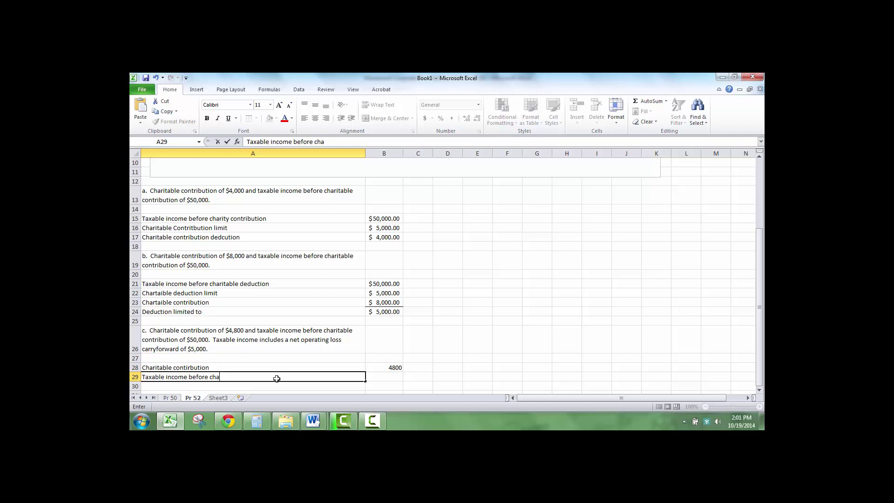
type("ritable contribution")
key("Tab")
type("5")
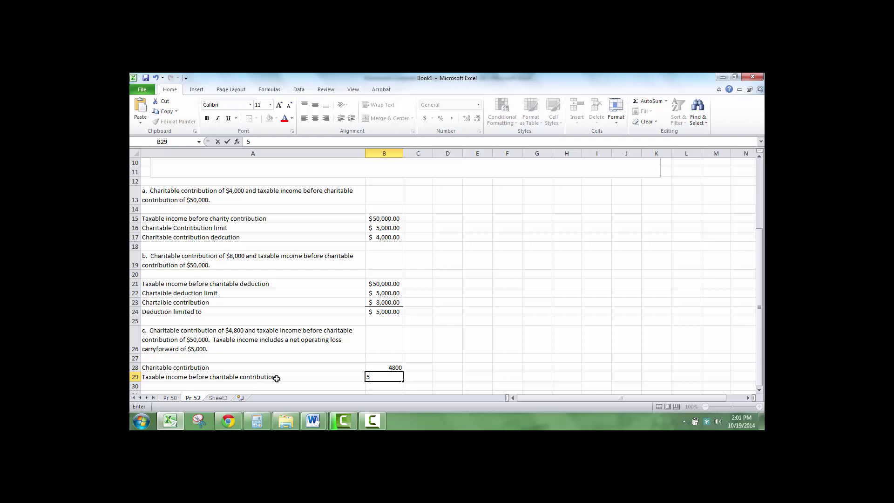
type("0000")
key("Return")
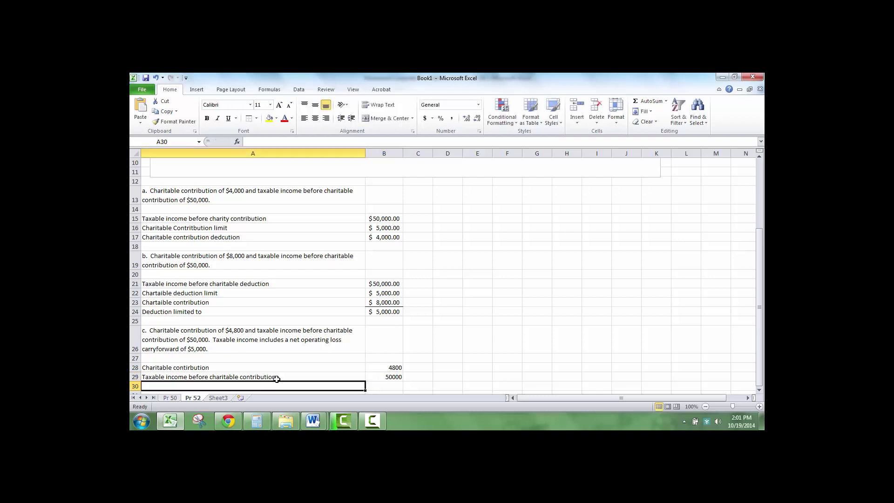
scroll(363, 261, "down", 2)
left_click(384, 153)
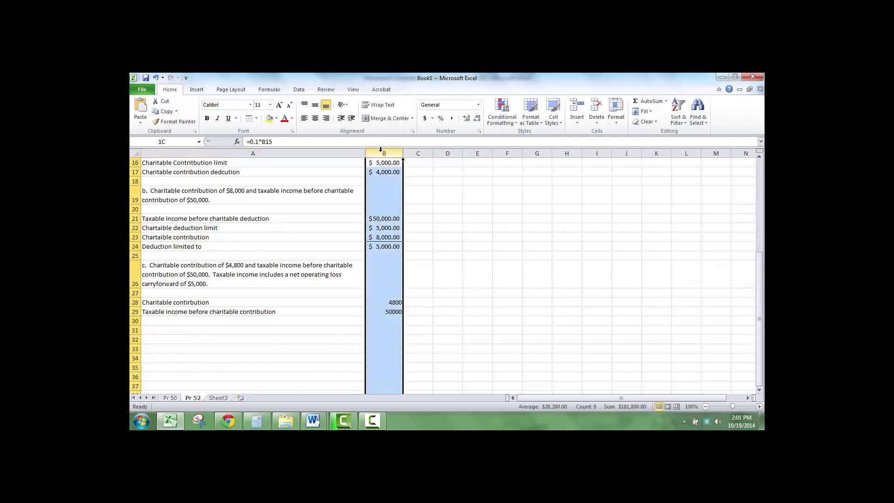
left_click(425, 118)
left_click(325, 313)
left_click(269, 329)
left_click(268, 321)
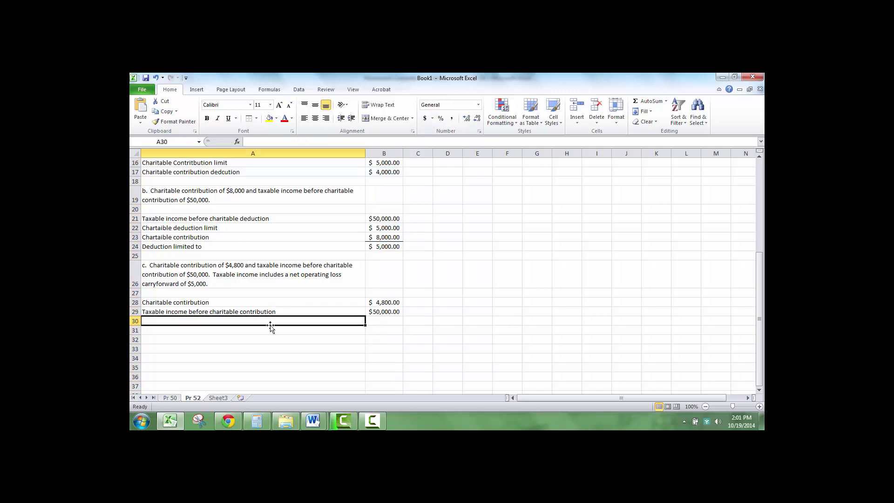
Step: Add an NOL row with a $5,000 amount under part c
type("NOL")
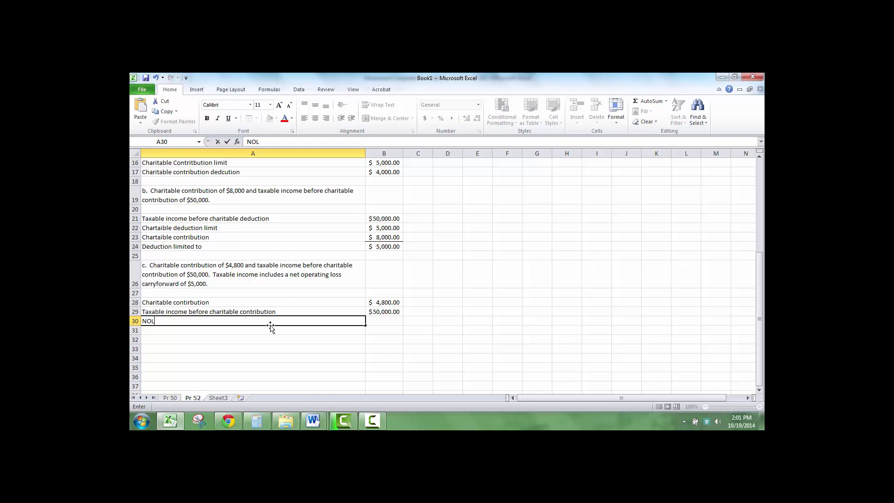
key("Tab")
type("500")
key("Return")
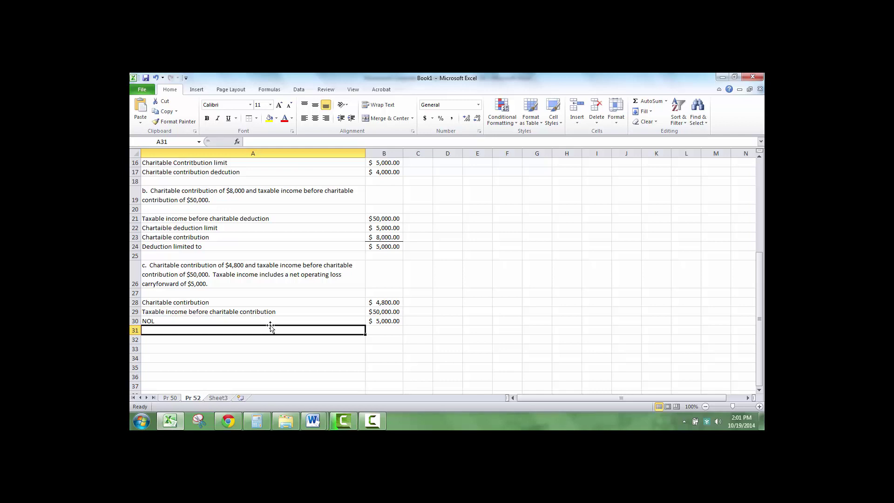
key("Right")
key("Up")
key("Down")
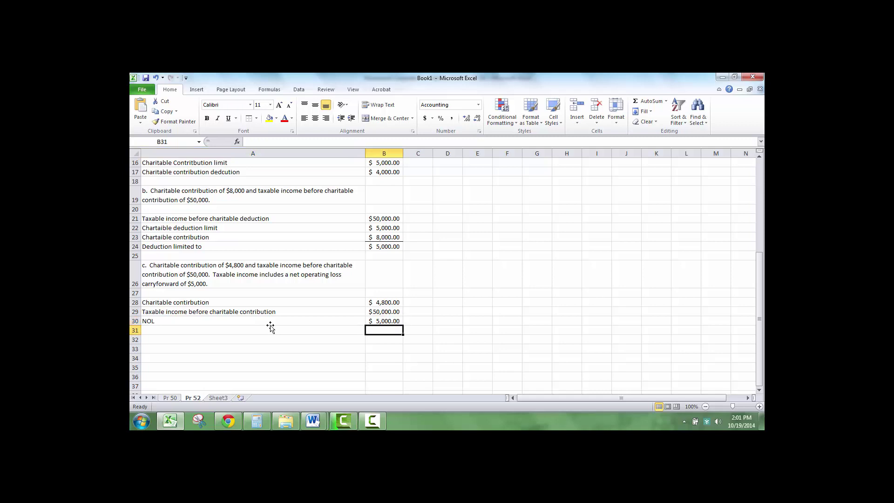
Step: Type the note 'NOL's are included in taxable income to determined charitable contribution limitation' in A32
left_click(270, 328)
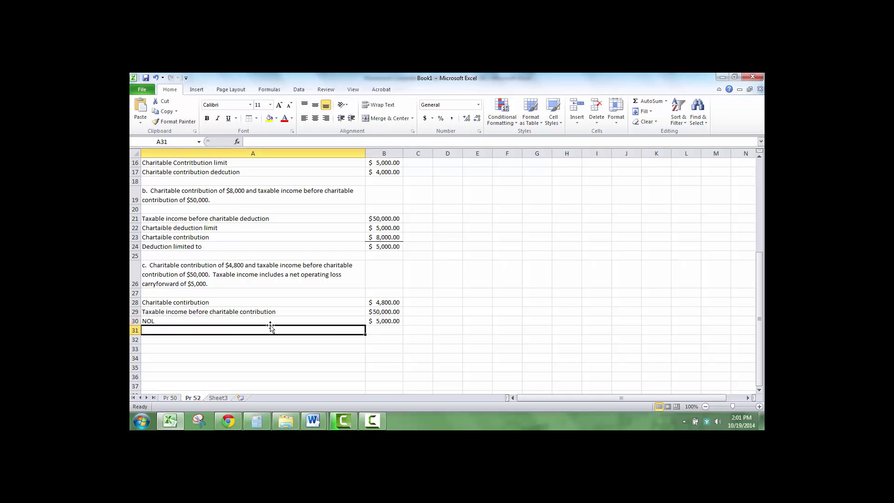
key("Down")
type("NOL's")
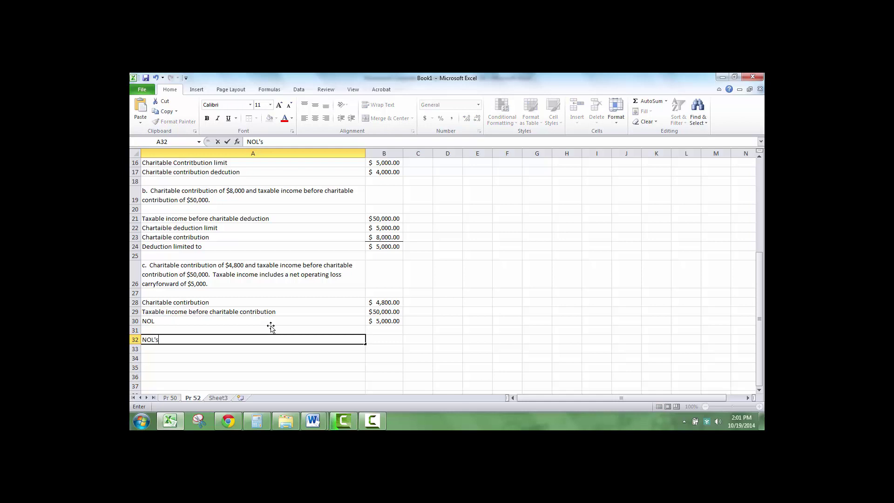
key("BackSpace")
key("BackSpace")
type("s are included i")
type("n taxable")
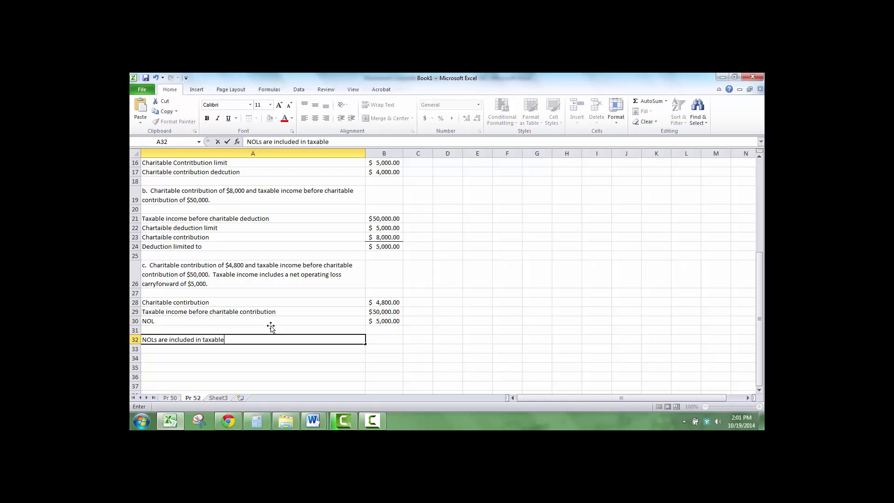
type(" income to deterem")
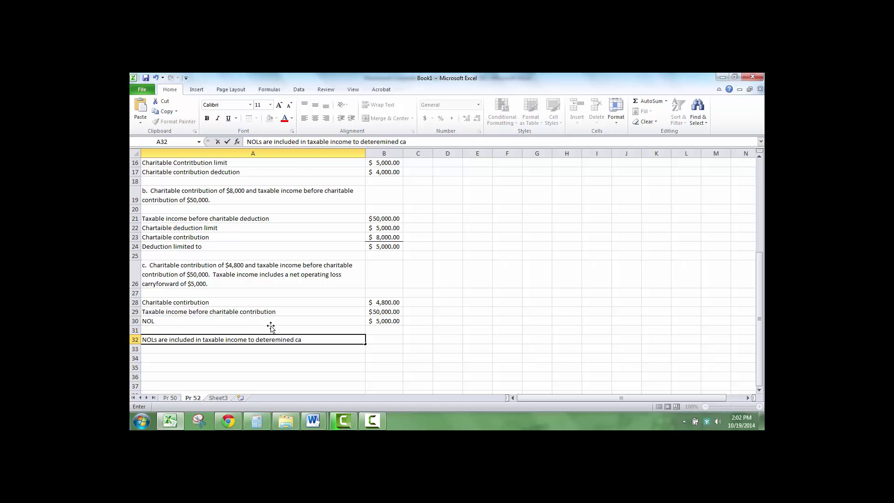
type("ined charitable contribution ")
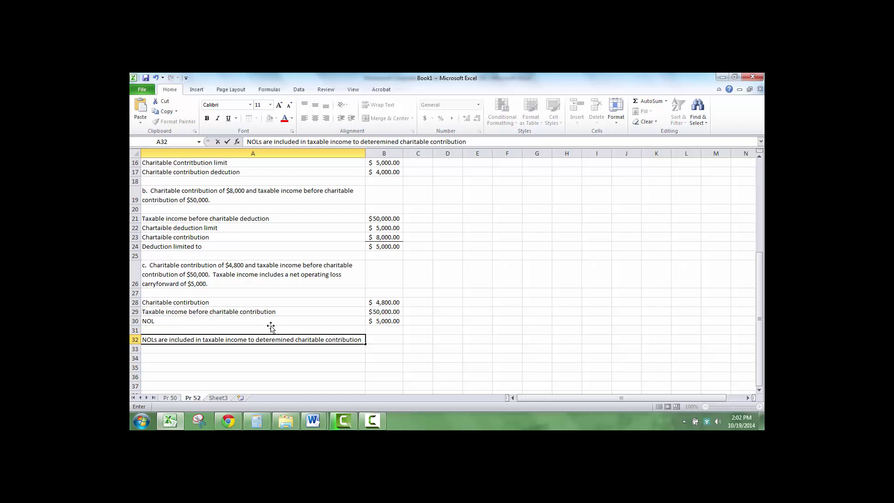
type("limitation")
key("Tab")
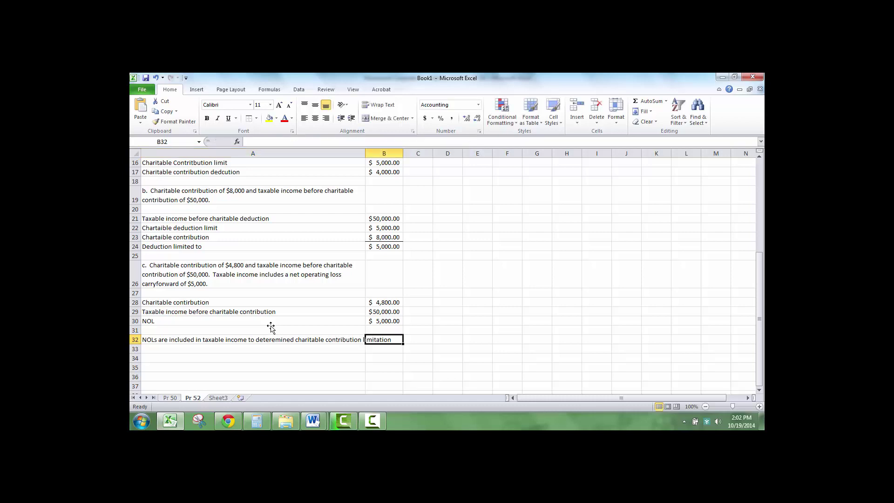
Step: Widen column A and label cell A34 'Thefore limit'
left_click_drag(365, 153, 402, 153)
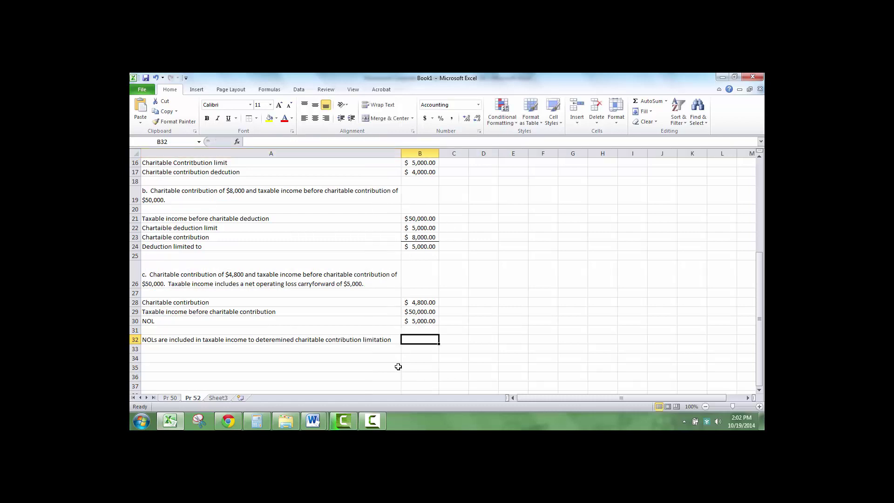
left_click(370, 333)
left_click(366, 356)
type("Thego")
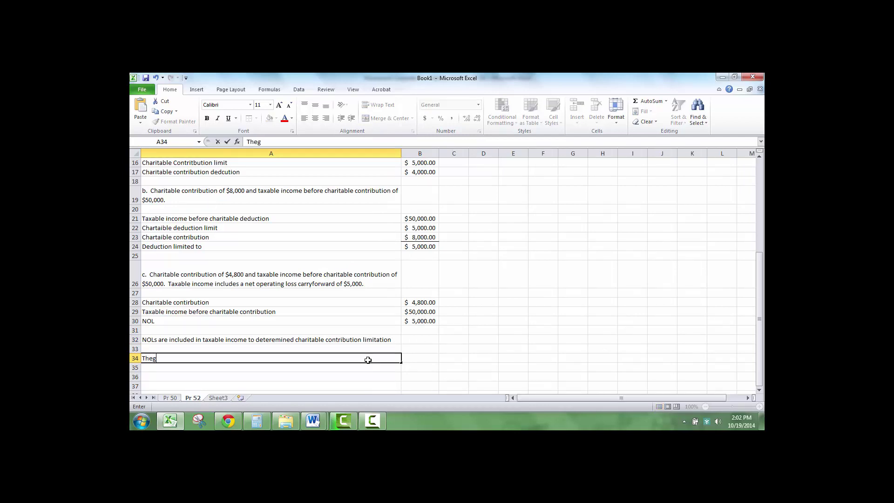
key("BackSpace")
type("fore limit")
key("Tab")
Step: Set B34 to =B29*0.1, 10% of taxable income, giving a $5,000 limit
type("=")
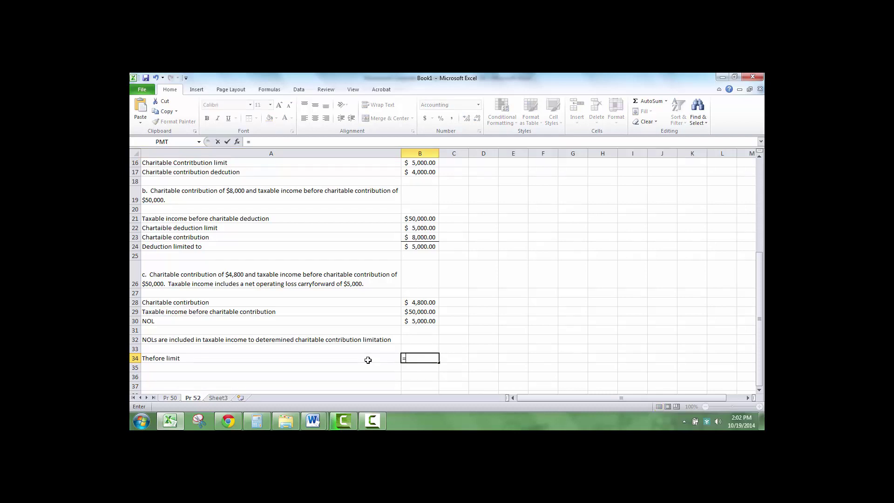
left_click(415, 320)
type("*.1")
key("Return")
key("Up")
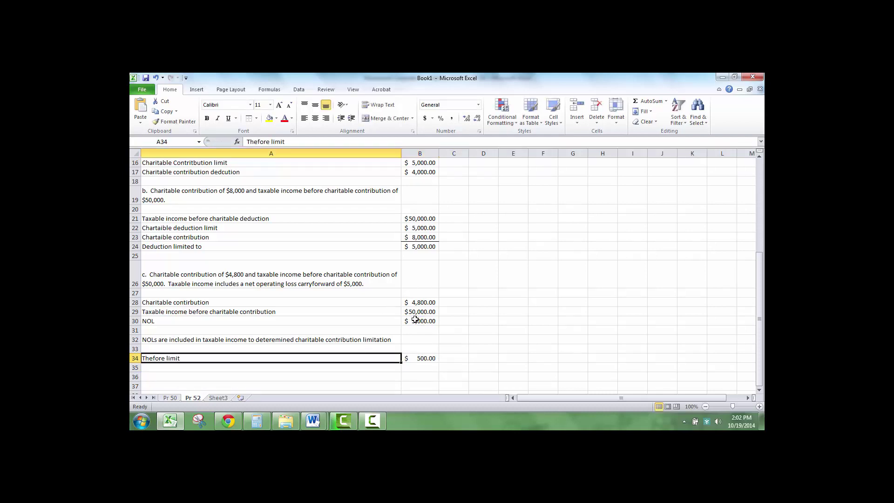
key("Right")
left_click(272, 143)
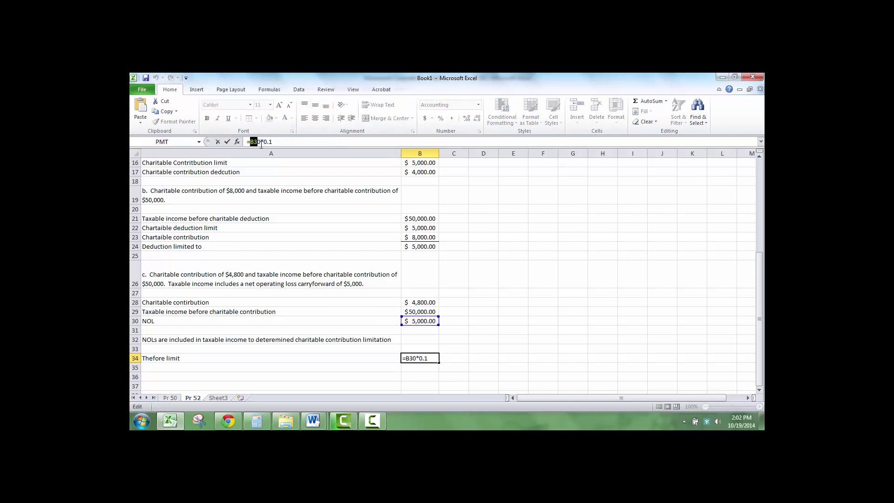
left_click_drag(272, 143, 250, 142)
key("BackSpace")
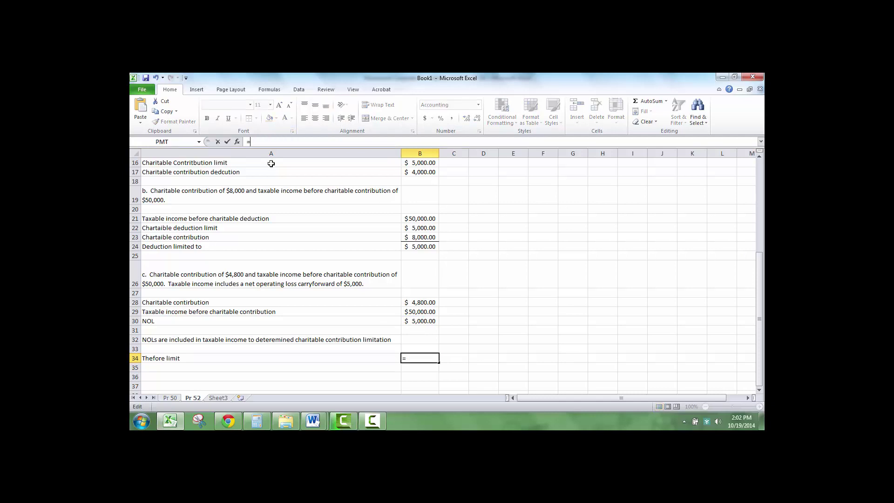
left_click(426, 311)
type("*0.1")
key("Tab")
Step: Label A35 'Charitable contribution deduction' and set B35 to =B28 for $4,800
key("Return")
key("Left")
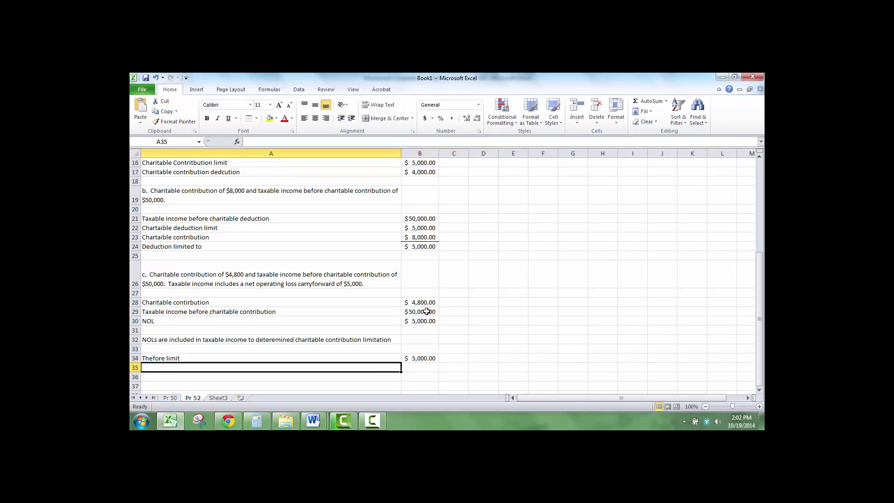
type("Charitable ")
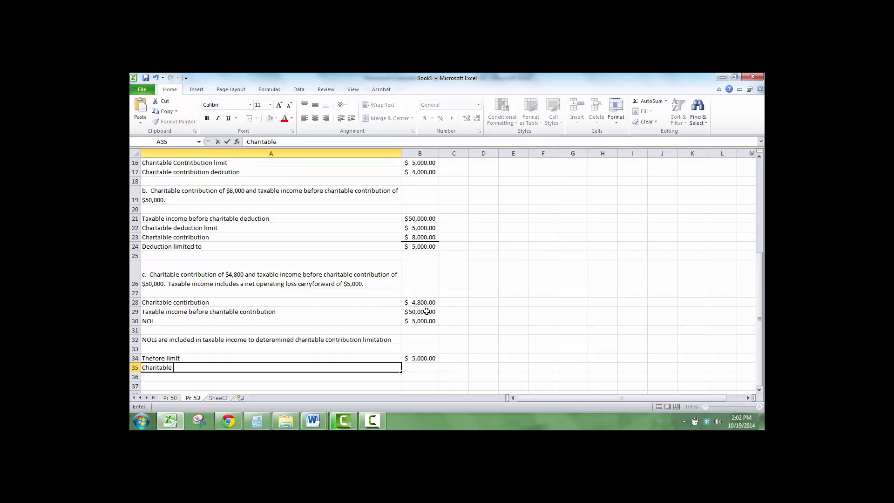
type("conitrn")
key("BackSpace")
key("BackSpace")
key("BackSpace")
type("tribution deduc")
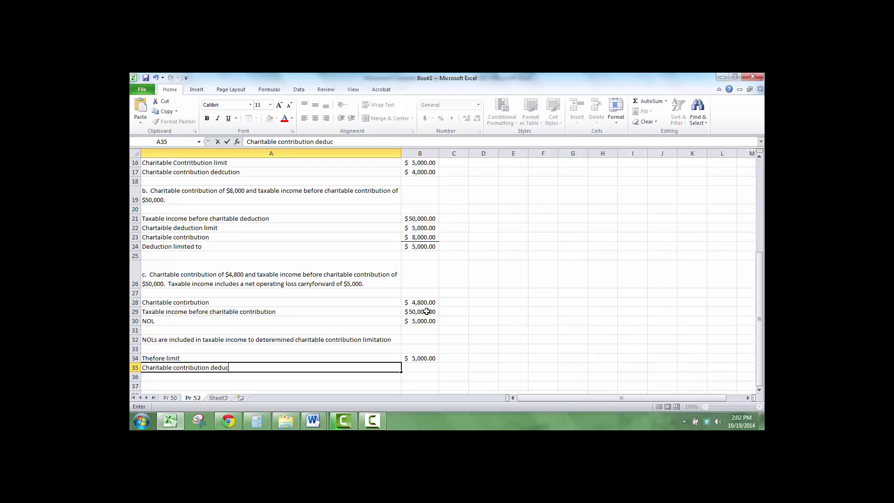
type("tion")
key("Tab")
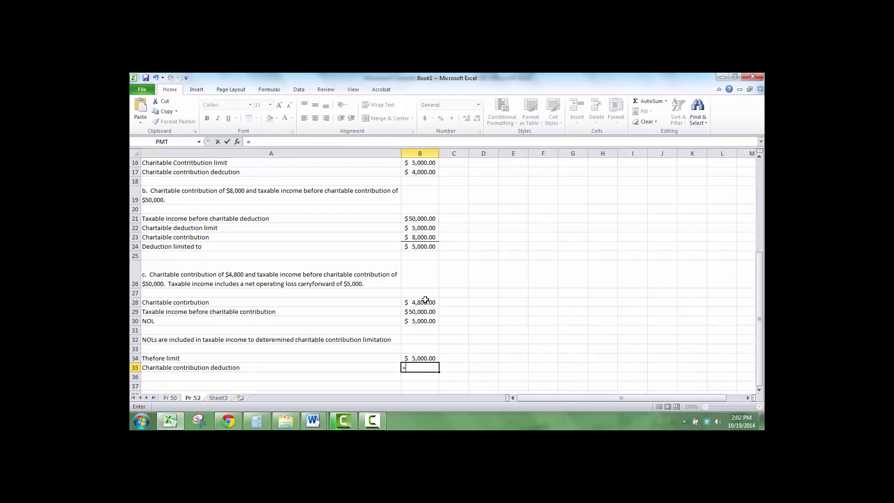
type("=")
left_click(423, 302)
key("Tab")
left_click(333, 375)
Step: Copy part d's problem statement from the text box and paste it into cell A38
scroll(333, 375, "down", 1)
scroll(377, 361, "up", 3)
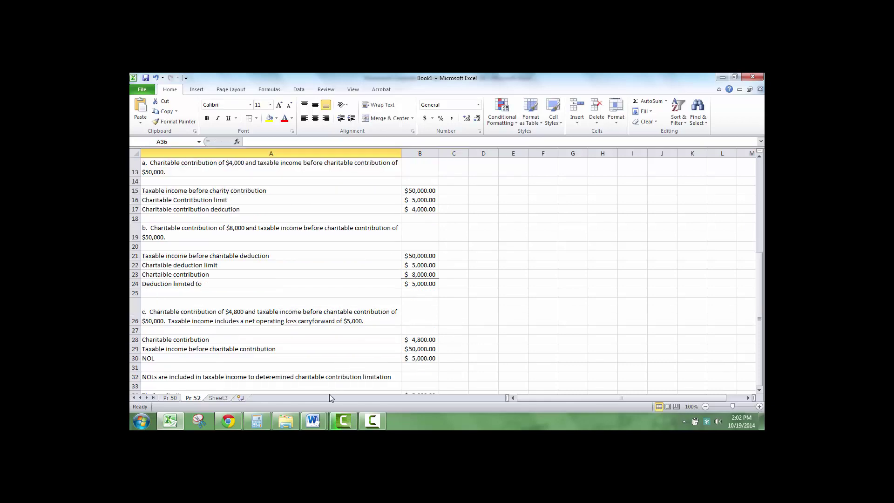
scroll(374, 212, "up", 3)
left_click_drag(615, 205, 156, 202)
key("ctrl+c")
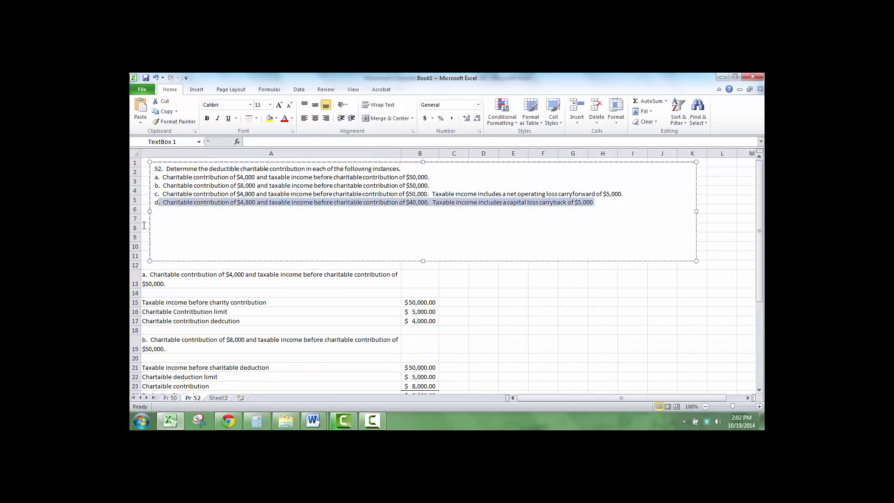
scroll(213, 344, "down", 7)
scroll(213, 343, "down", 1)
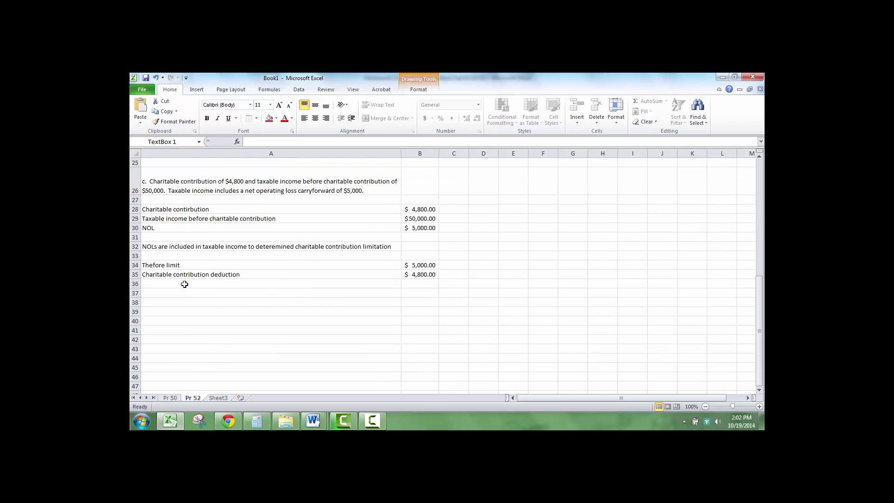
left_click(184, 284)
left_click(185, 302)
key("ctrl+v")
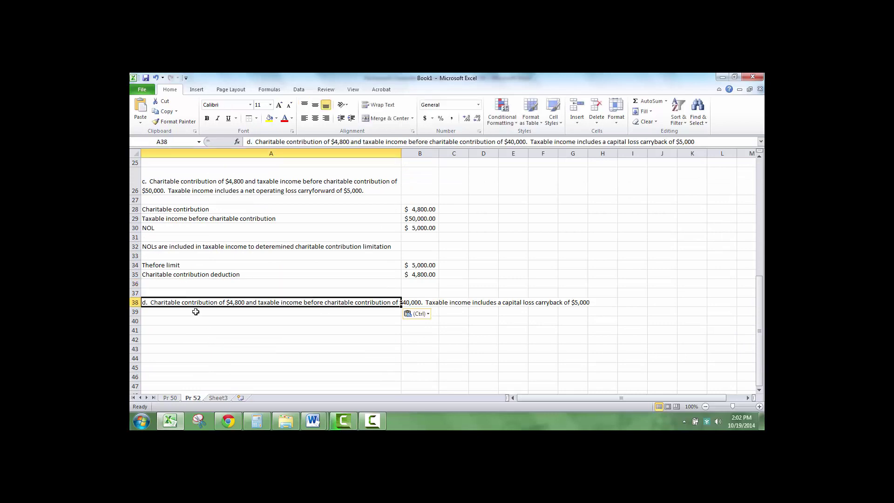
Step: Turn on Wrap text for cell A38 through Format Cells
right_click(280, 300)
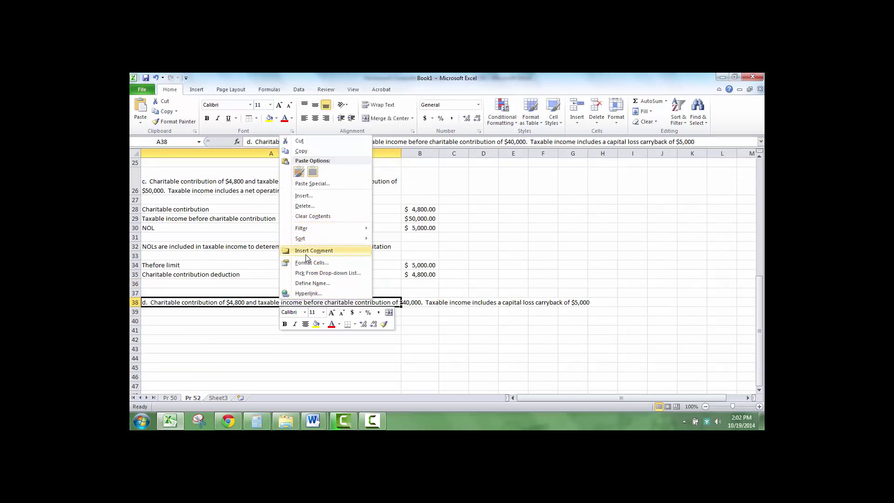
left_click(311, 263)
left_click(211, 257)
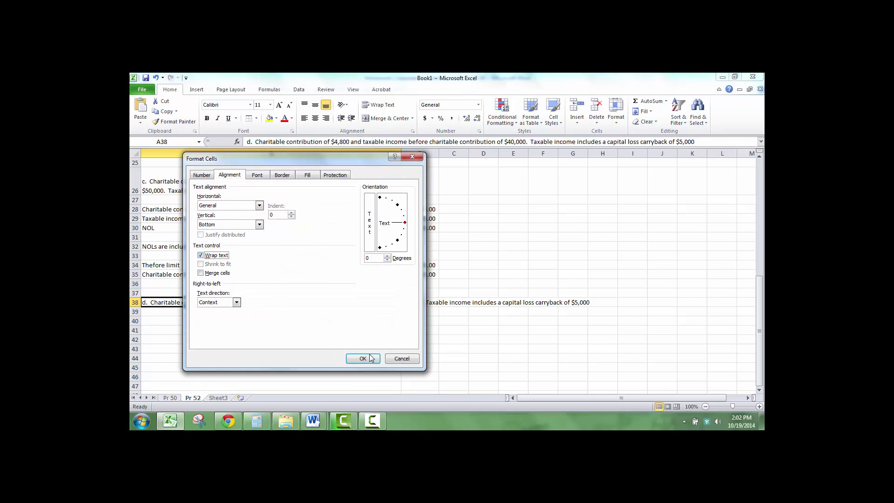
left_click(363, 358)
left_click(250, 332)
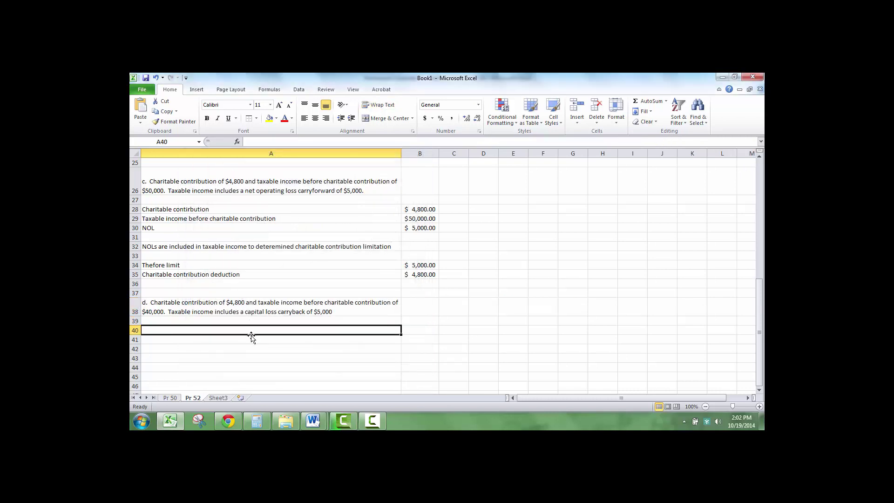
Step: Enter a $4,800 charitable contribution and $40,000 taxable income before contribution in rows 40–41
type("Chaiitab")
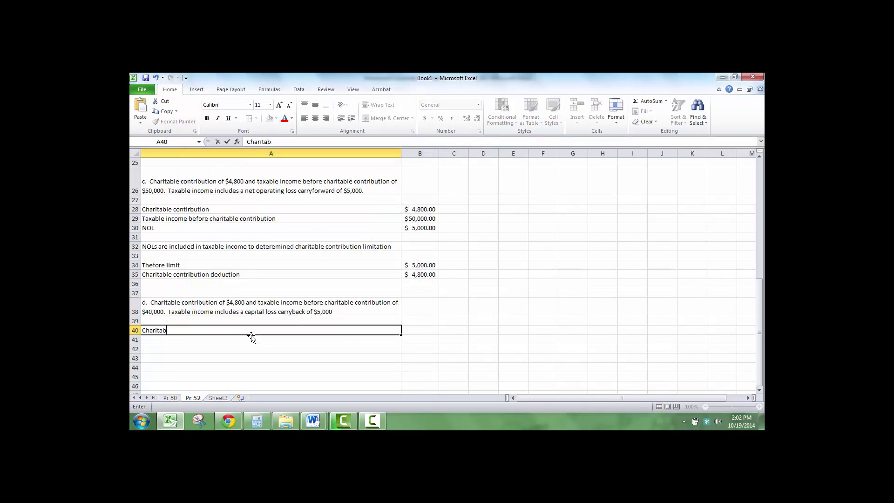
type("le contribution")
key("Tab")
type("4800")
key("Tab")
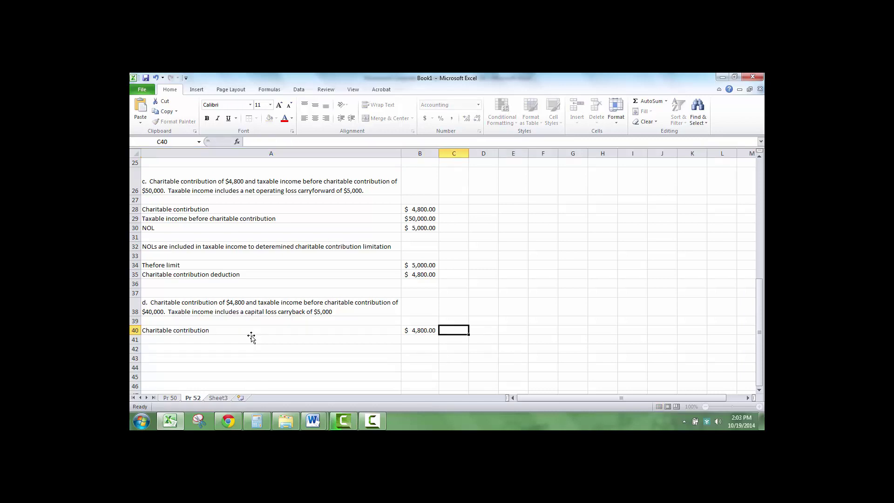
key("Down")
left_click(251, 339)
type("Taxable income")
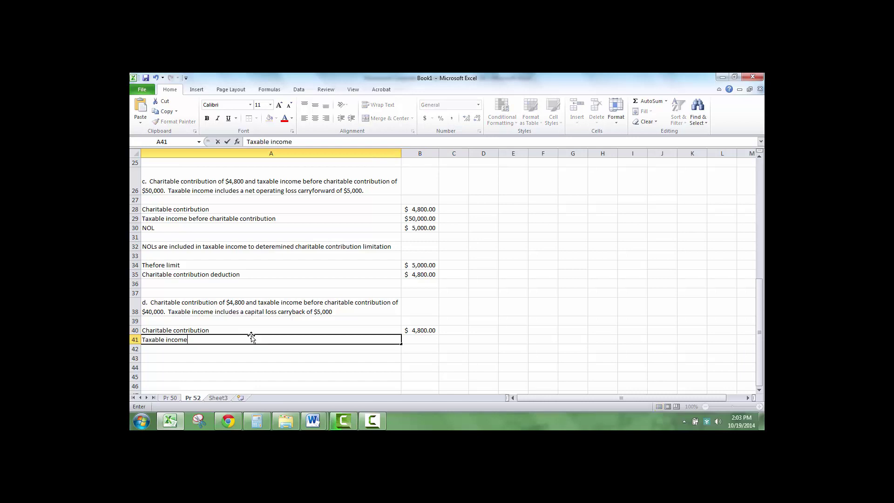
type(" before contribution")
key("Tab")
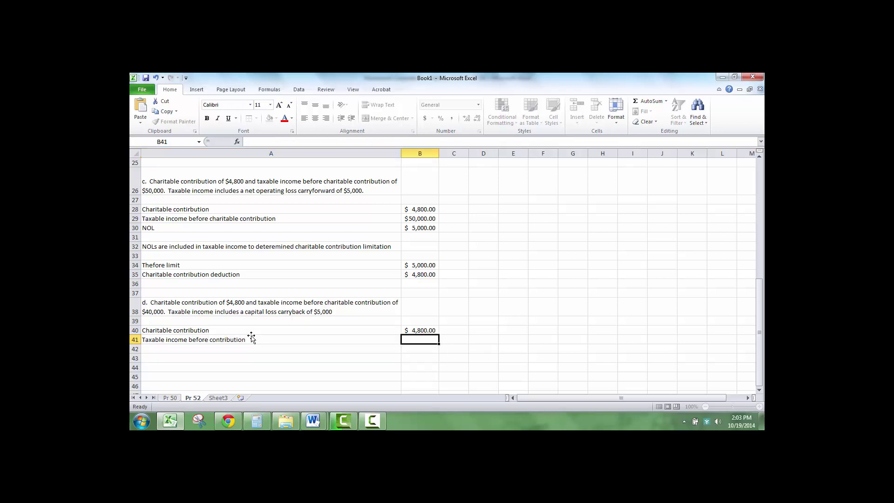
type("40000")
key("Return")
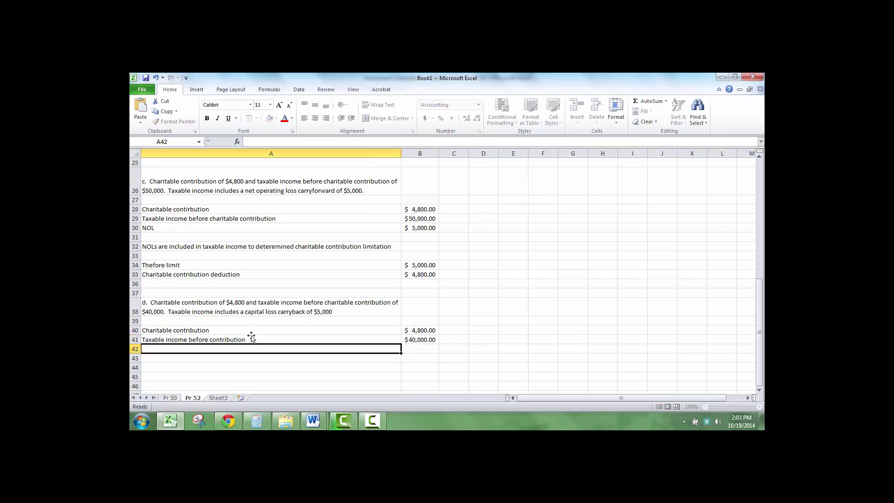
Step: Add a 'Capital loss carryback' row with 5000 in row 42
type("Taxa")
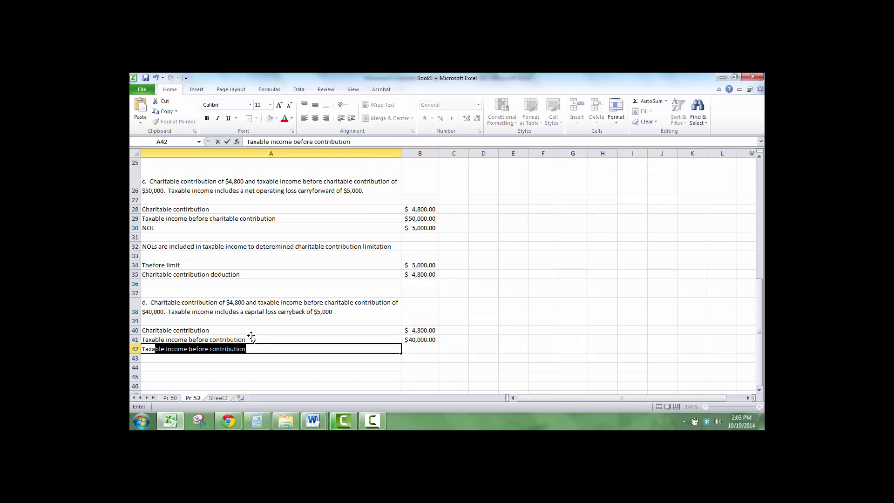
key("BackSpace")
key("BackSpace")
key("BackSpace")
type("C")
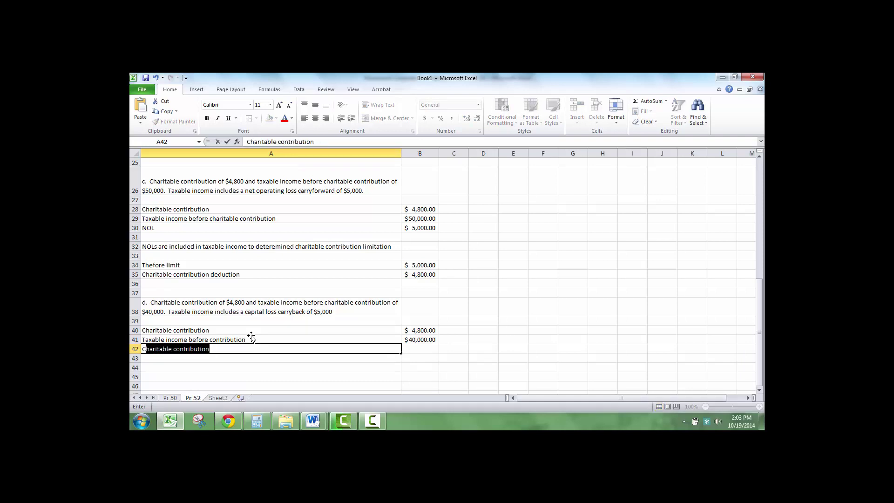
type("apital loss ca")
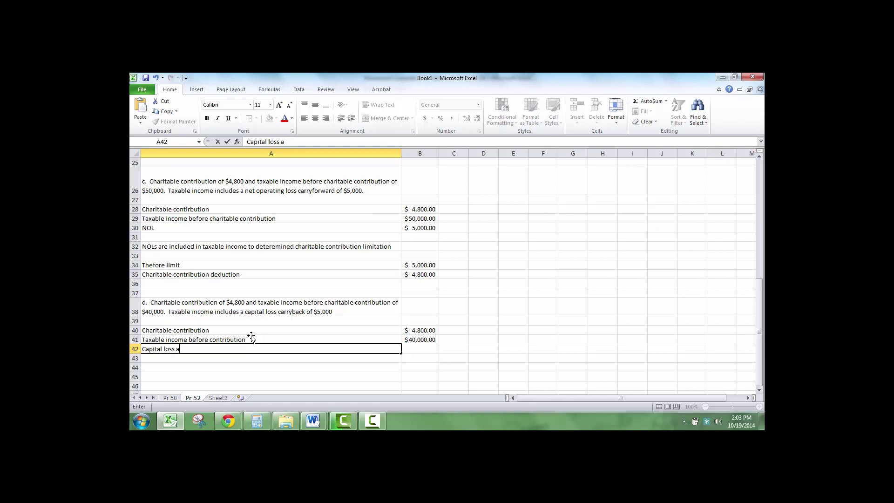
type("rryback")
key("Tab")
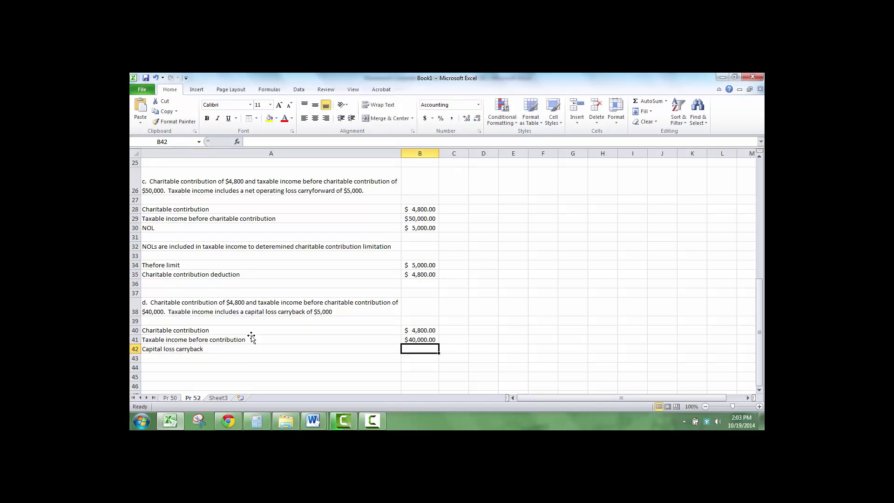
type("5000")
key("Return")
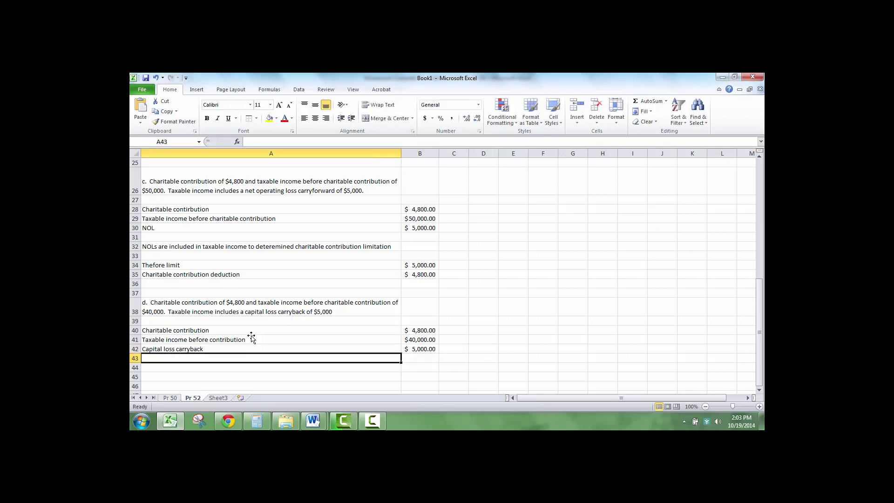
key("Return")
Step: Type a note in A44 saying capital loss carrybacks aren't income for the deduction limit, so add back
type("Cap")
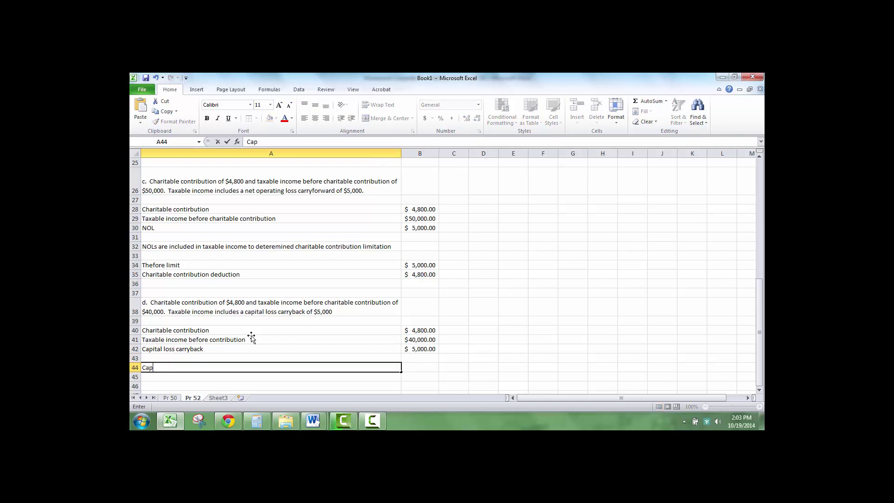
type("ital loss carrybacks are not income")
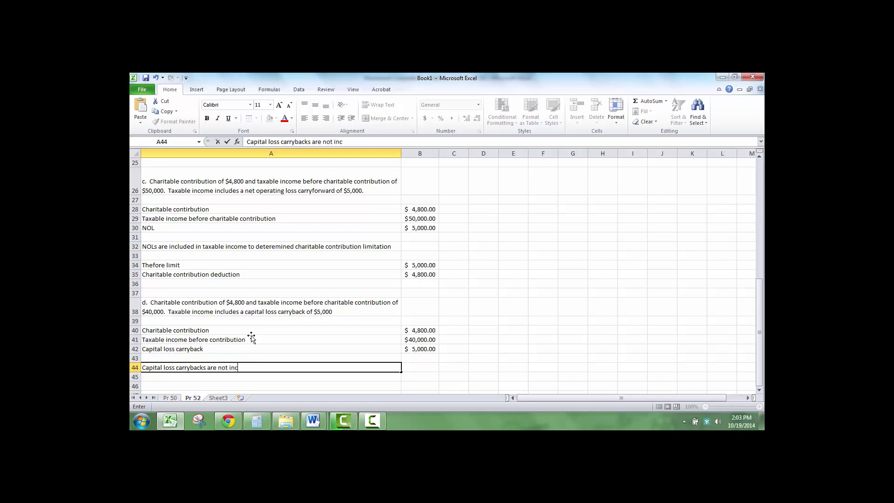
key("BackSpace")
key("BackSpace")
key("BackSpace")
key("BackSpace")
key("BackSpace")
type("included i")
key("BackSpace")
key("BackSpace")
key("BackSpace")
type("income to calcual")
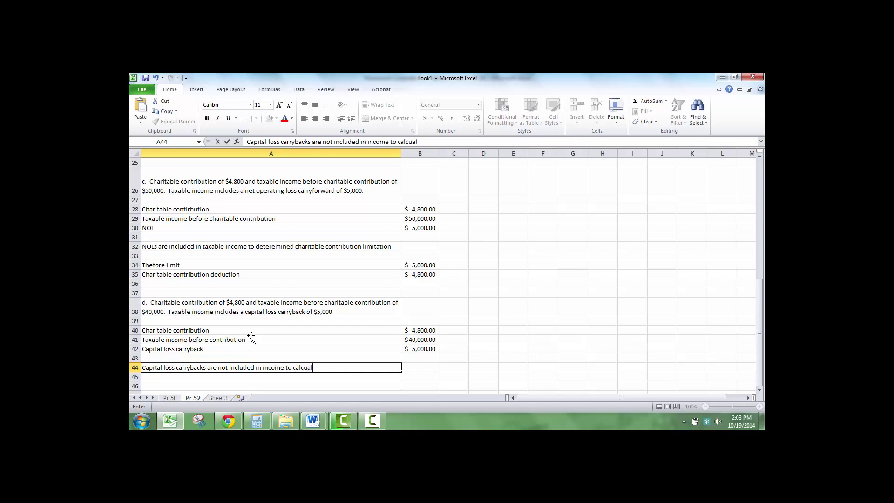
type("te chiar")
type("rita")
type("ble deducti")
type("on lim")
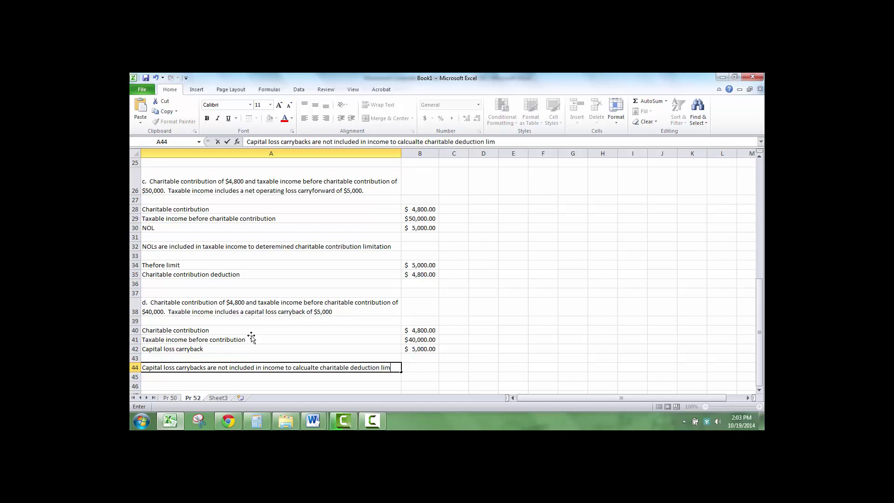
type("it, so we add it back")
key("Return")
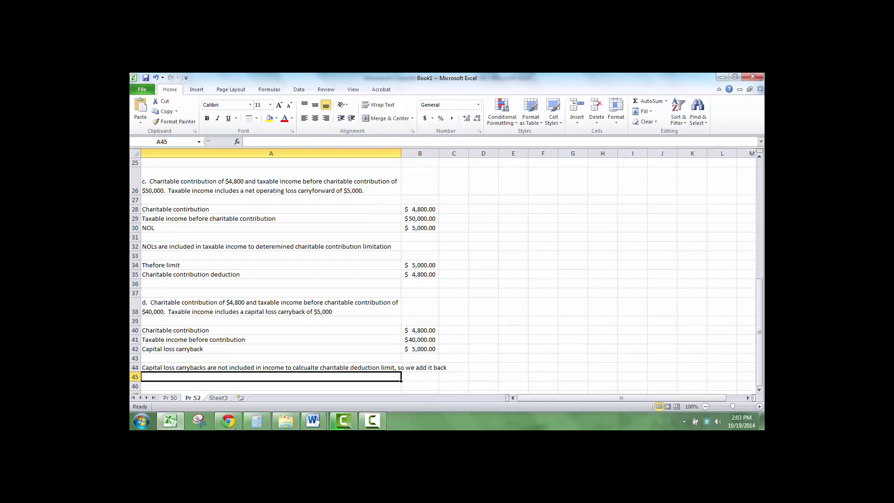
Step: Turn on Wrap text for the note in A44 via Format Cells
right_click(237, 370)
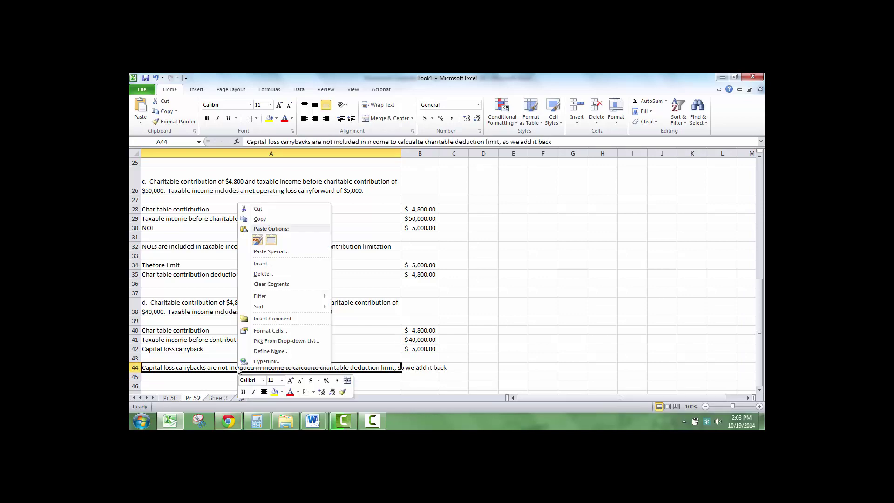
left_click(270, 331)
left_click(180, 298)
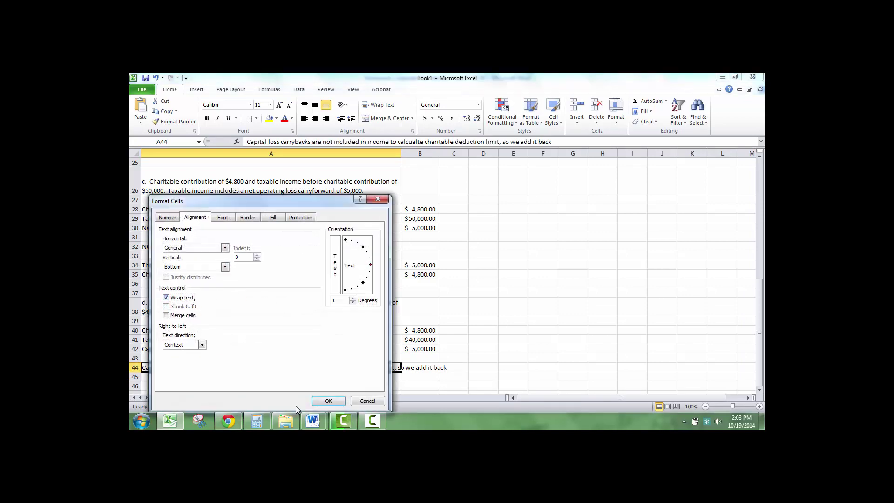
left_click(328, 401)
left_click(421, 373)
scroll(421, 372, "down", 2)
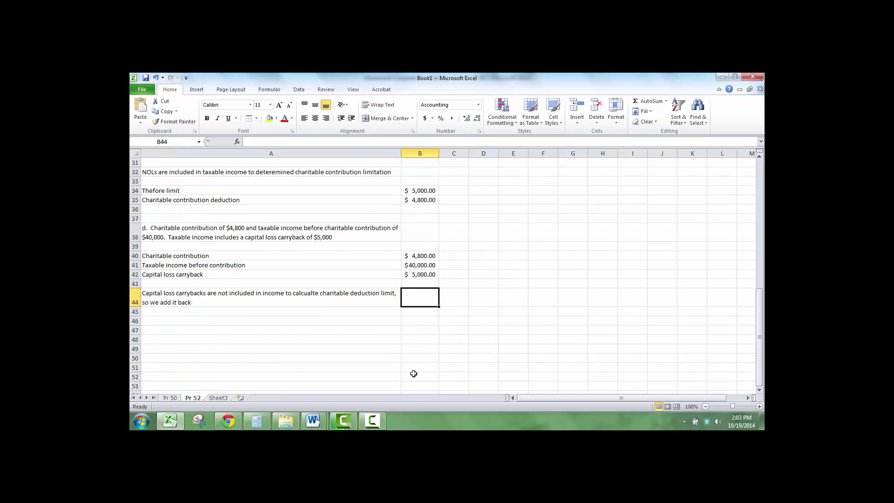
left_click(323, 319)
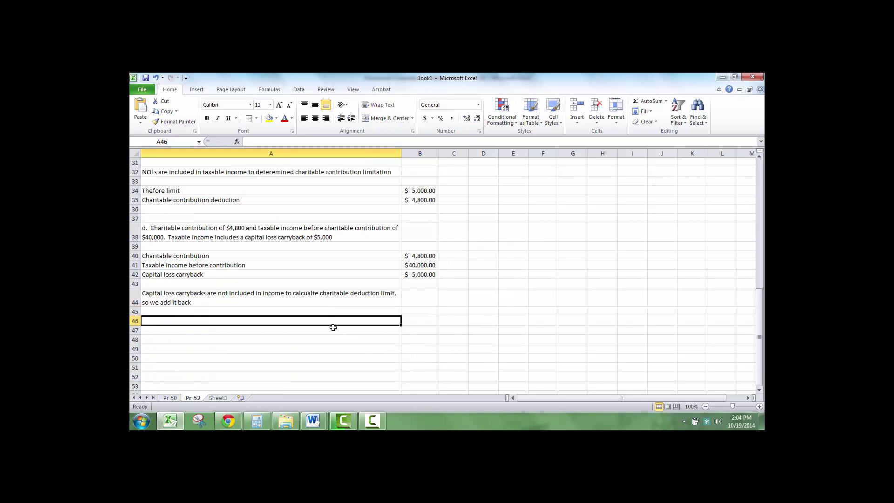
Step: Copy the taxable income label into A46 and label A47 'Plus Capital Loss Carryback'
type("Tax")
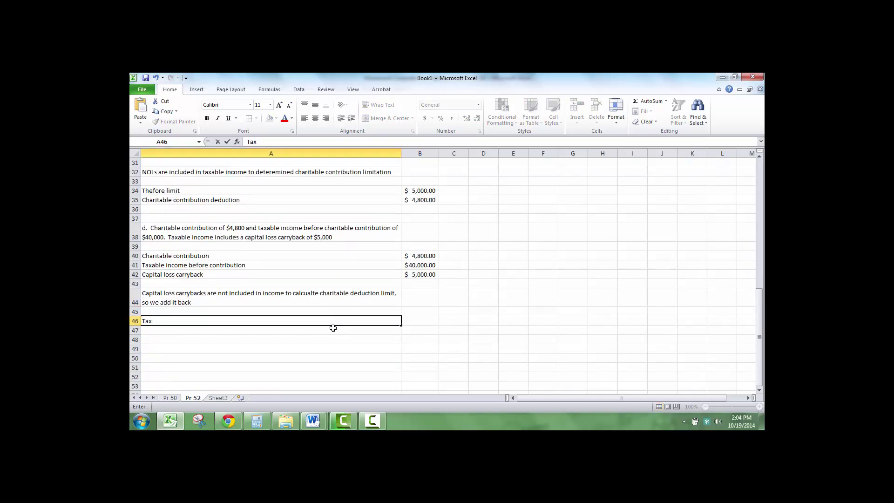
type("able")
key("BackSpace")
key("BackSpace")
key("BackSpace")
key("BackSpace")
key("BackSpace")
key("BackSpace")
key("Up")
key("Up")
key("Up")
key("Up")
key("Up")
key("ctrl+c")
key("Down")
key("Down")
key("Down")
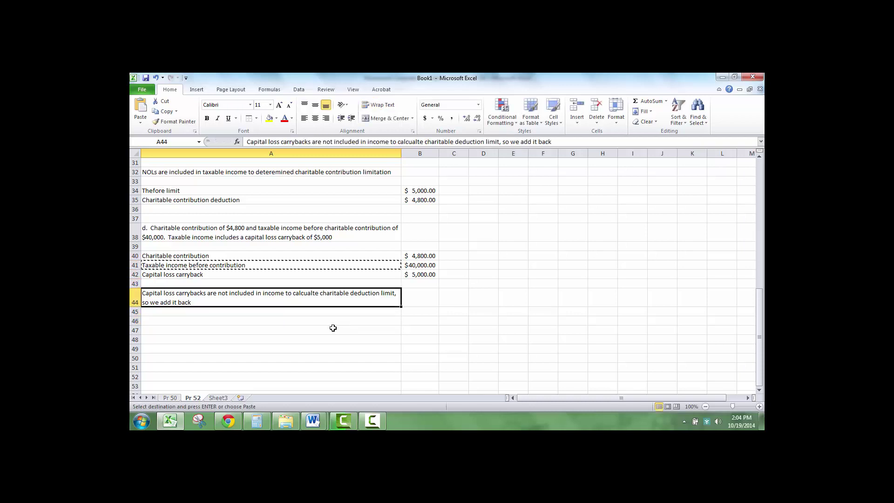
key("Down")
key("Down")
key("ctrl+v")
key("Down")
type("Plus")
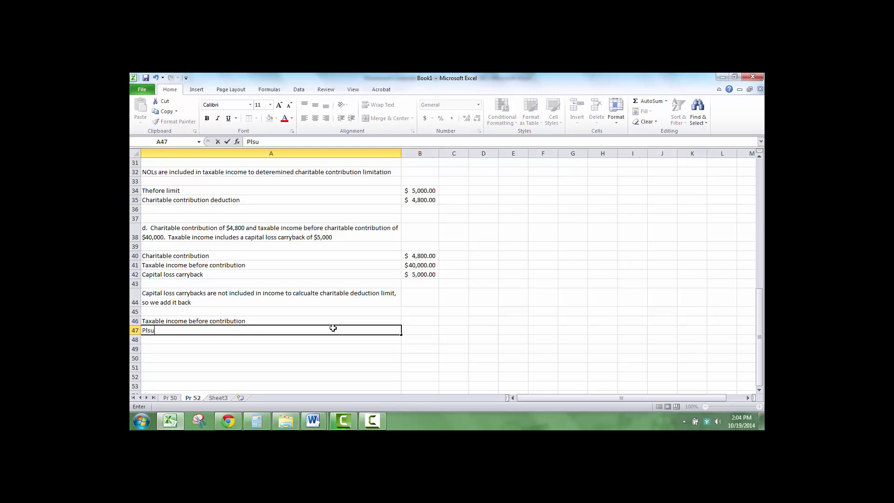
key("BackSpace")
key("BackSpace")
type("us Capital Loss Carryback")
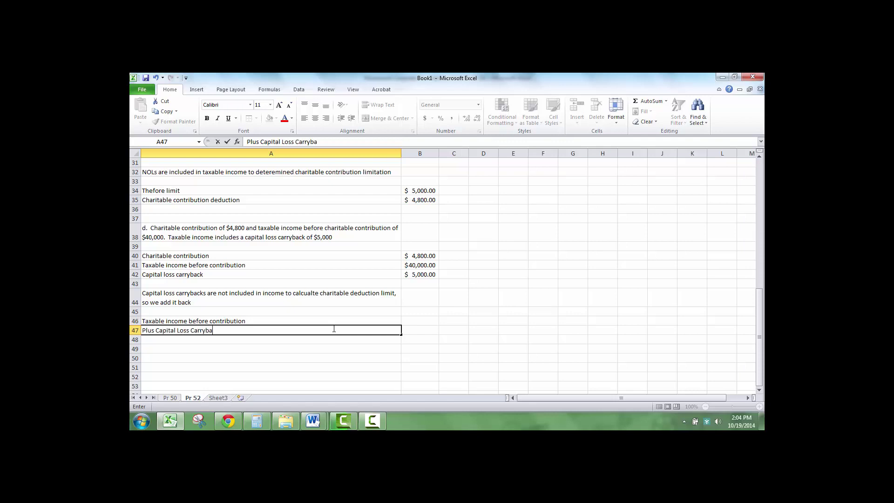
key("Tab")
Step: Set B46 to =B41 ($40,000) and B47 to =B42 ($5,000)
type("=")
key("Up")
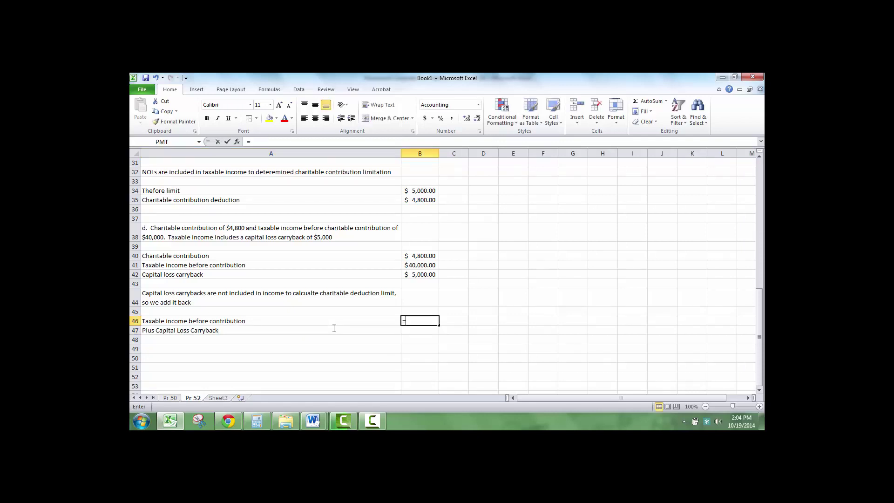
type("=")
left_click(422, 264)
key("Return")
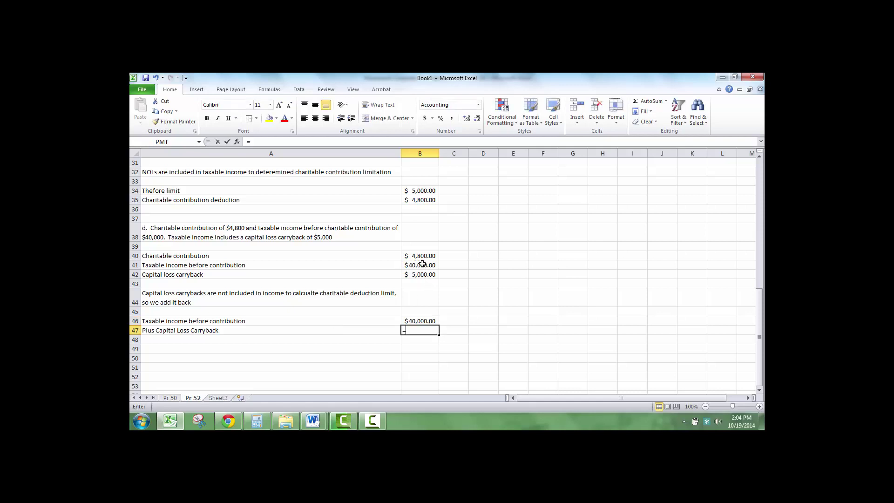
type("=")
left_click(422, 274)
key("Tab")
Step: Label A48 'Taxable income for charity limitation' and sum =B46+B47 in B48 for $45,000
left_click(269, 337)
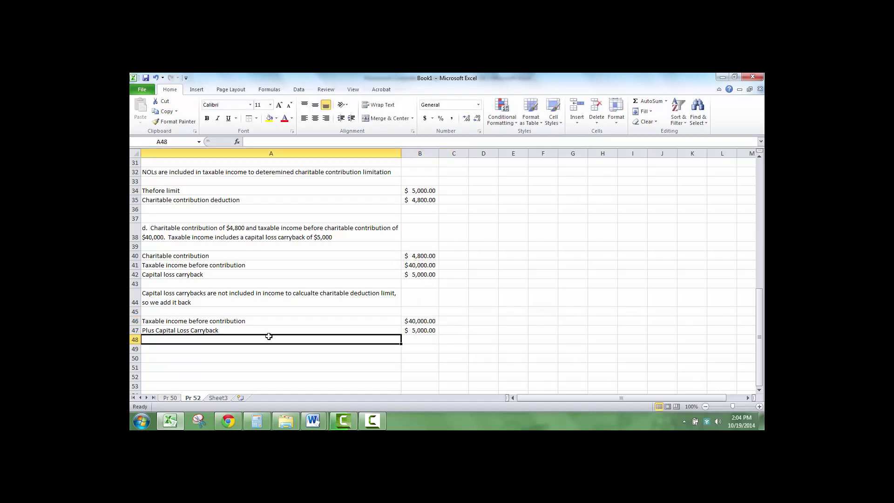
type("Taxa")
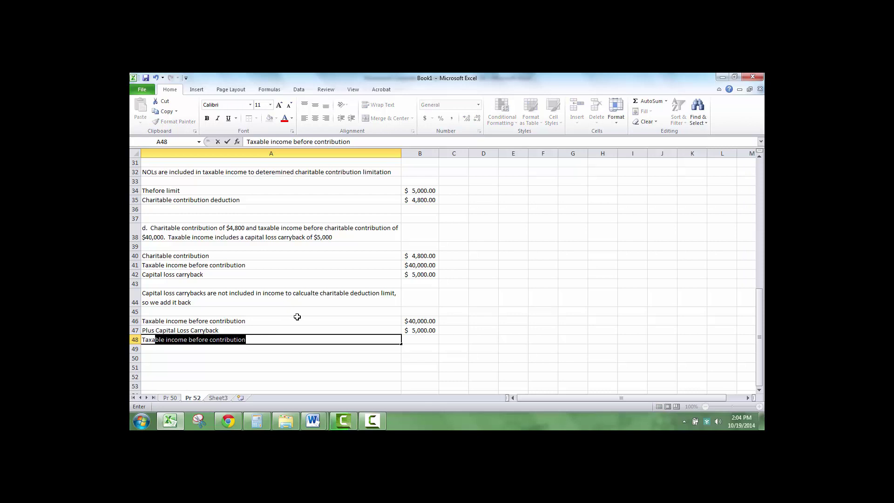
type("ble income fo")
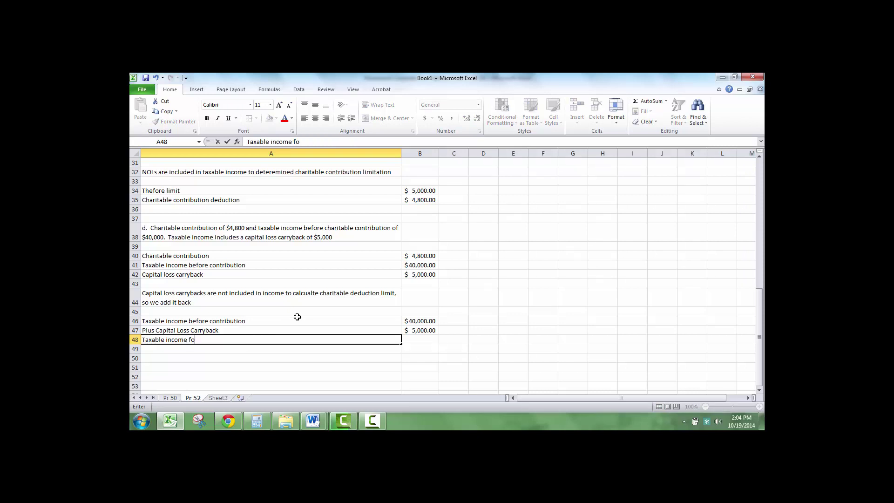
type("r tharity limitation")
key("Tab")
type("=")
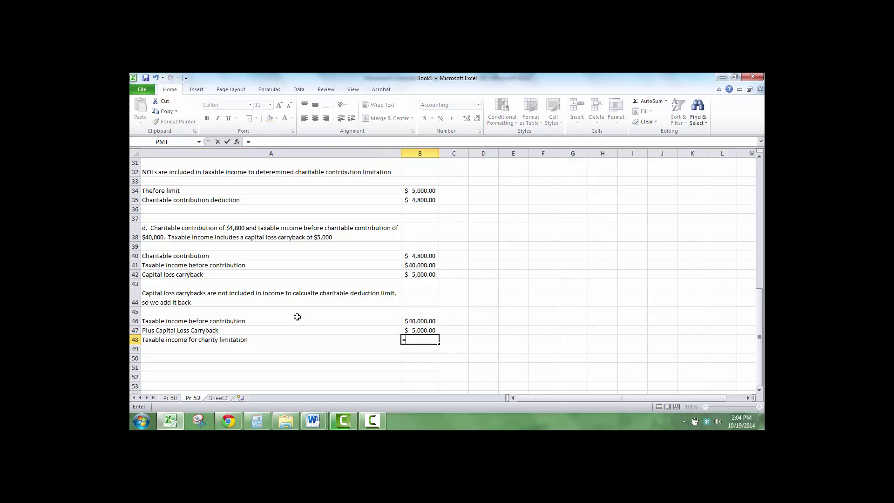
left_click(416, 322)
type("+")
left_click(419, 331)
key("Tab")
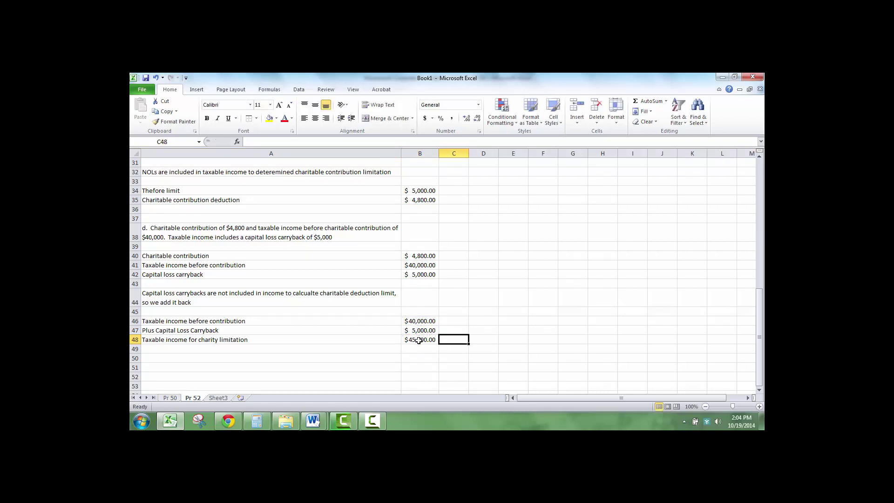
left_click(419, 339)
left_click(250, 348)
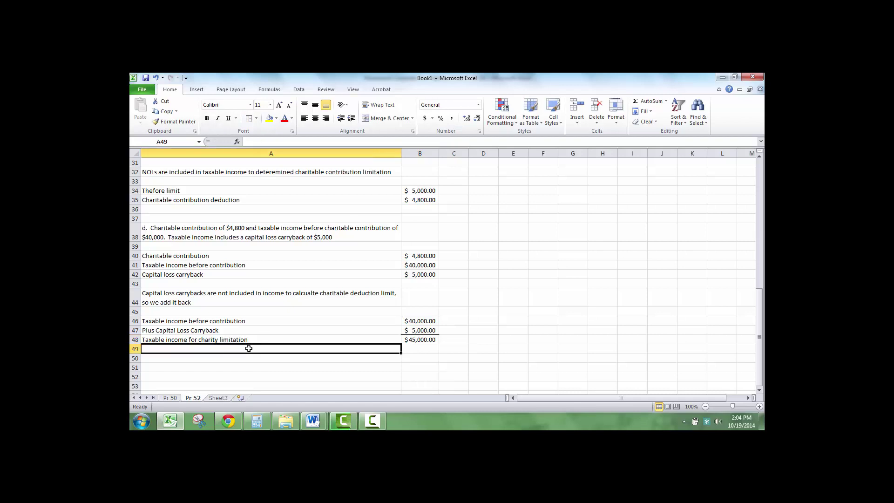
Step: Add a 'Limit' row in row 49 with =B48*.1, giving $4,500
type("Lim")
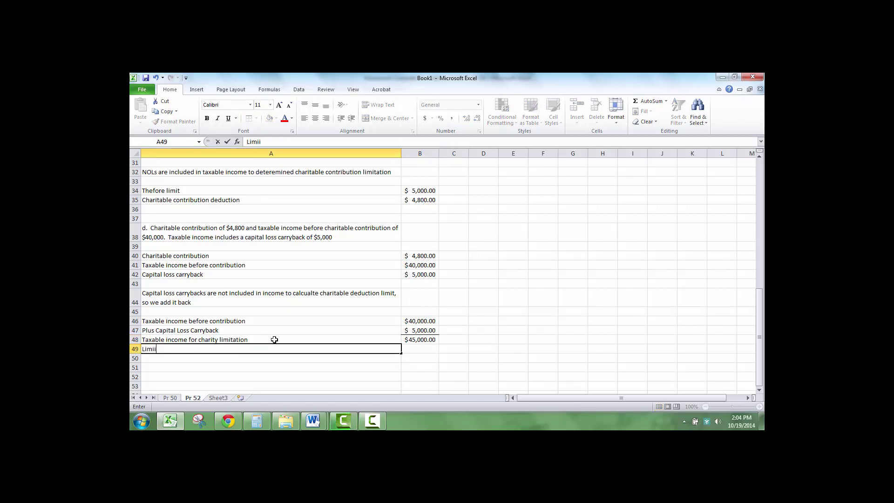
type("it")
key("Tab")
type("=")
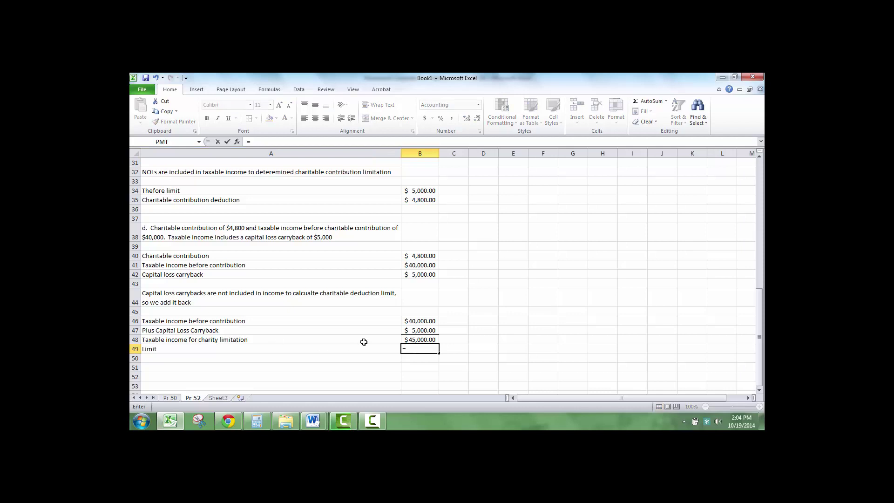
left_click(419, 339)
type("*.1")
key("Return")
key("Return")
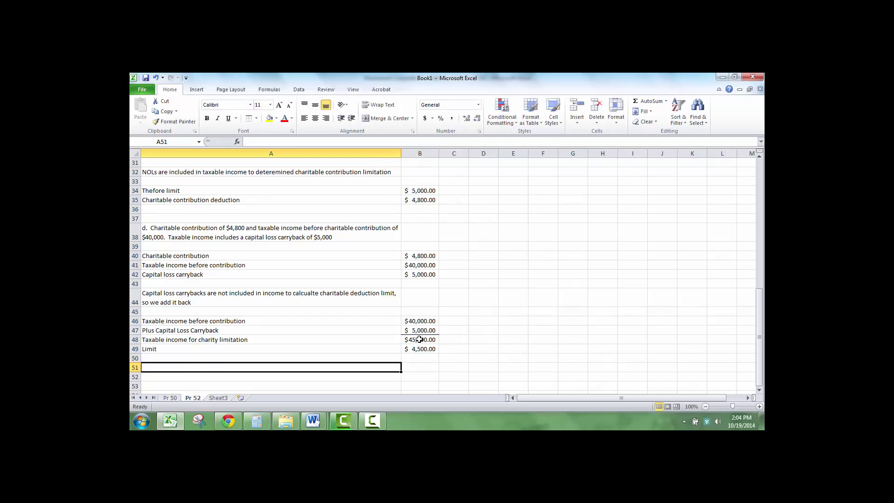
Step: Label A51 'The charitable contribution deduction' and set B51 to =B49 for $4,500
type("The c")
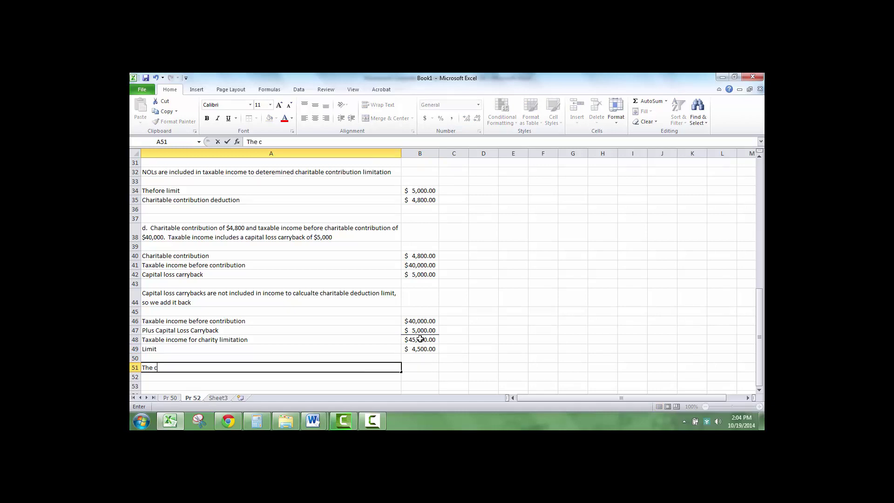
type("aharid")
key("BackSpace")
type("table constribution deductio")
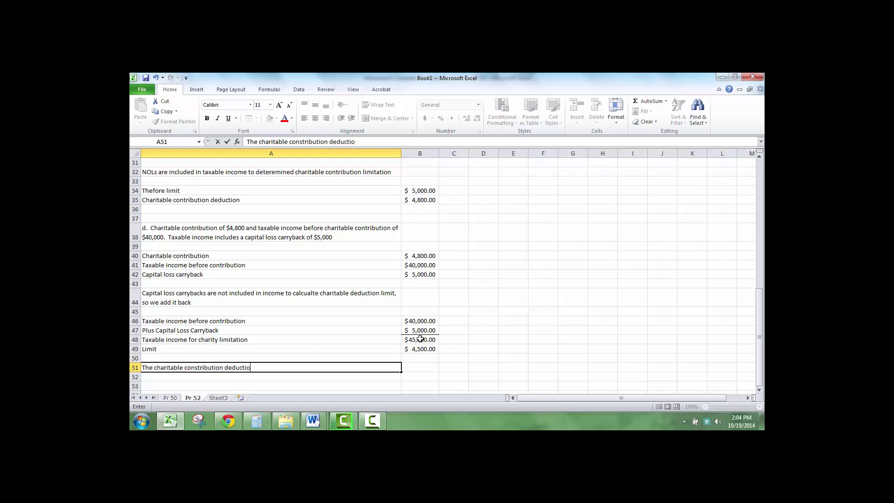
type("n")
key("Tab")
type("=")
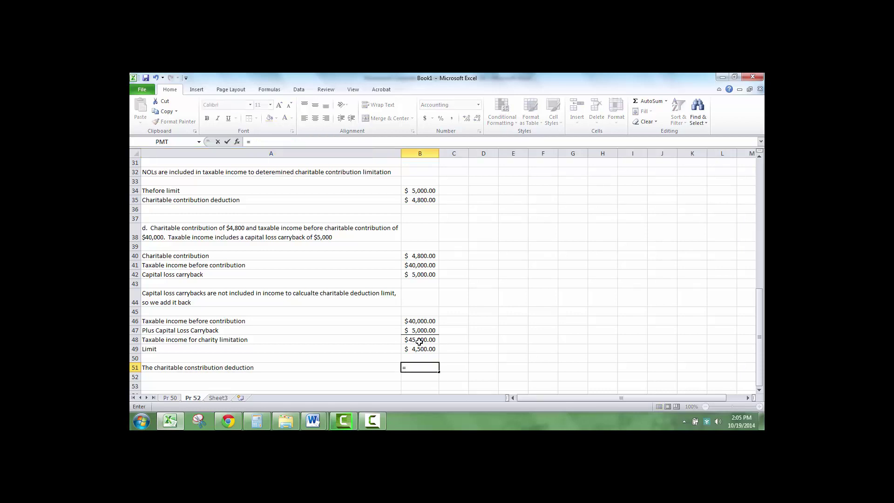
left_click(418, 349)
key("Tab")
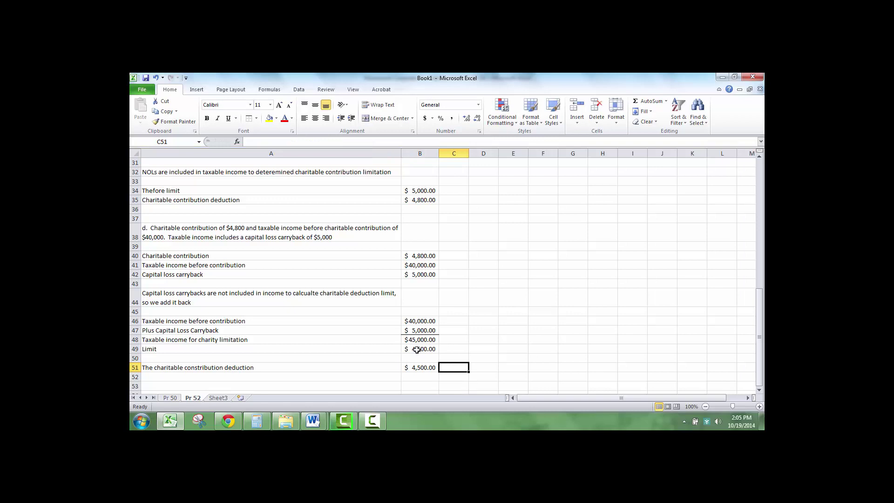
left_click(334, 357)
left_click(422, 360)
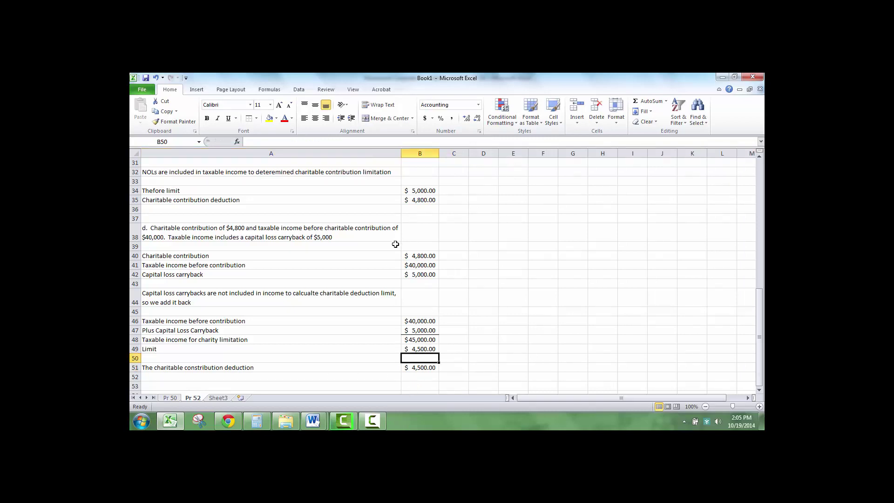
left_click(386, 256)
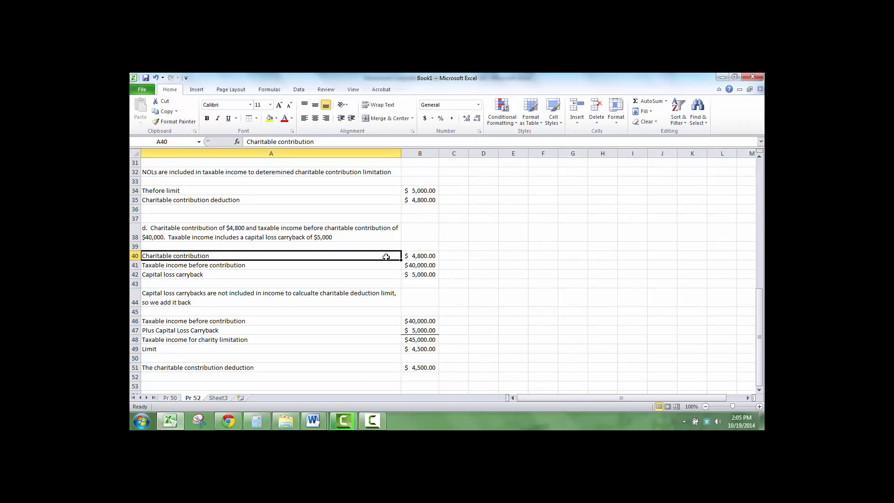